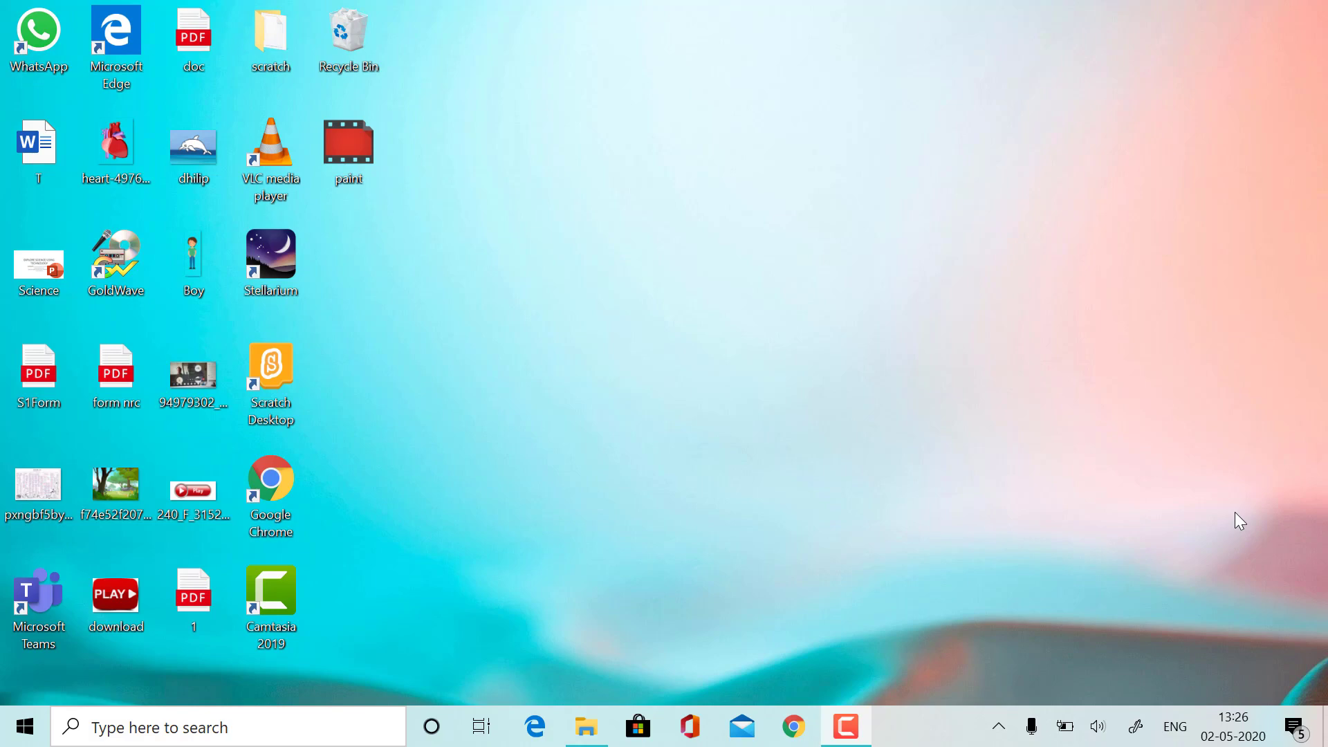
# Step: Launch Google Chrome from the Windows taskbar
pyautogui.click(1000, 727)
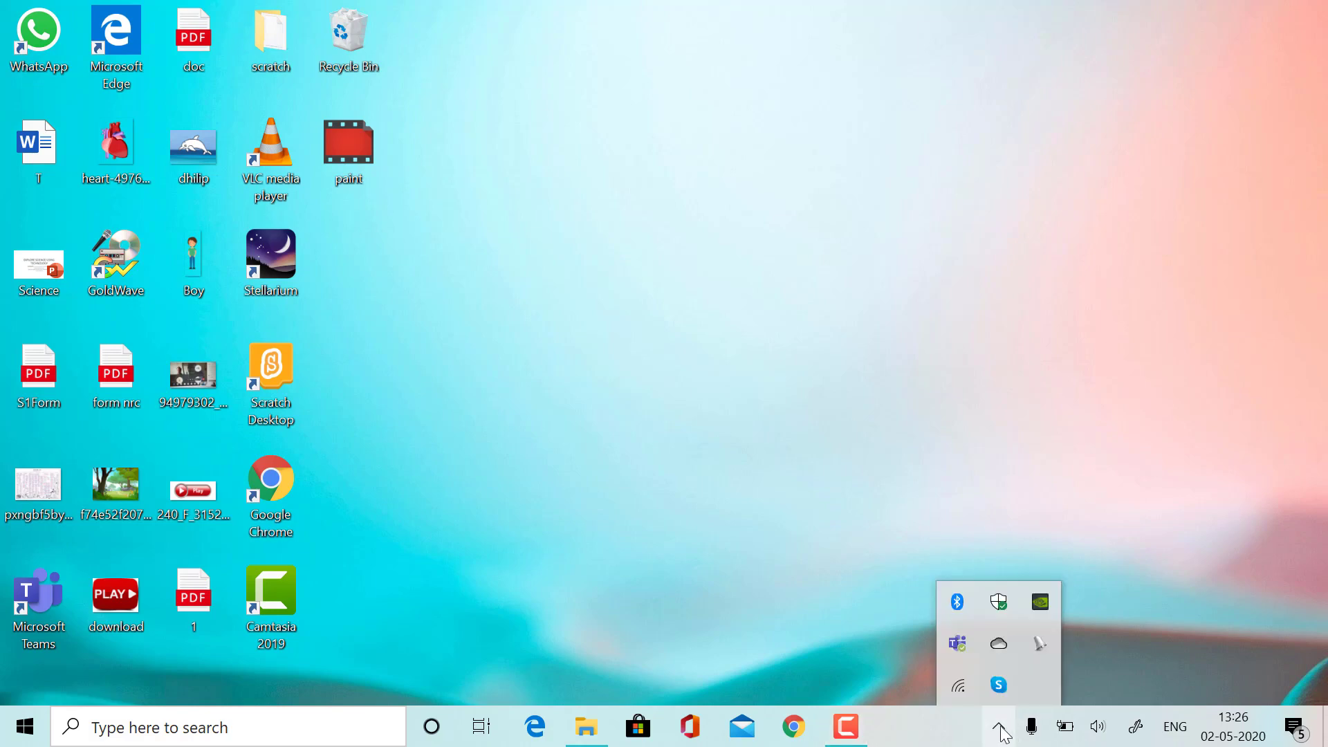
pyautogui.click(793, 727)
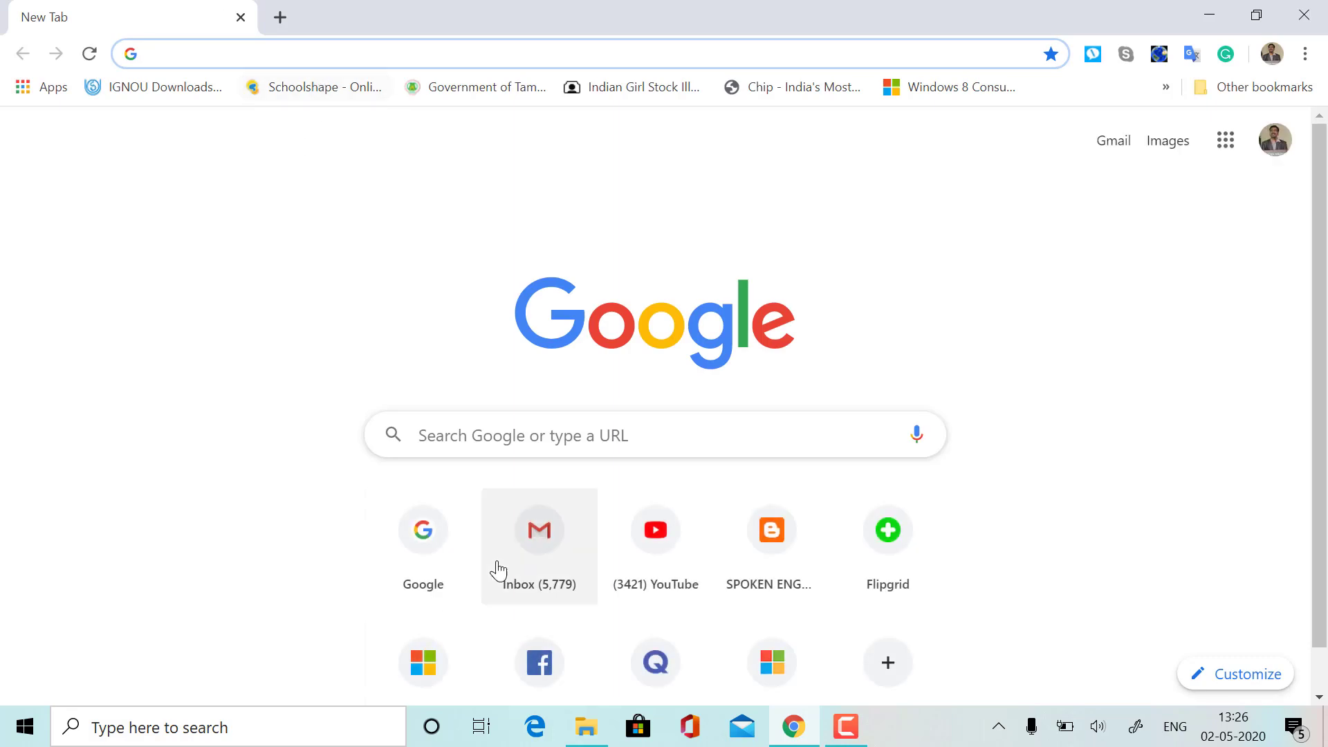
# Step: Search Google for 'nhm convertor' and open the Indic Labs NHM Converter page
pyautogui.click(593, 439)
pyautogui.write('nh')
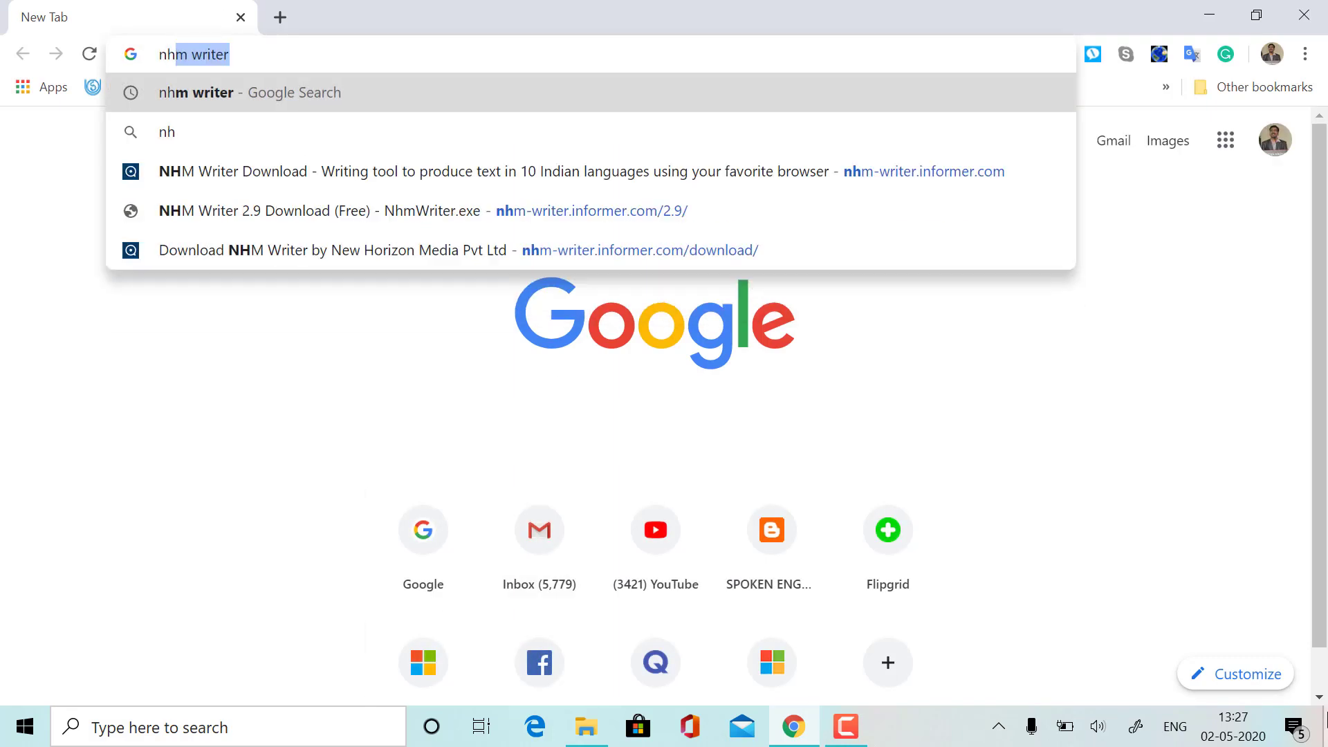
pyautogui.write('m c')
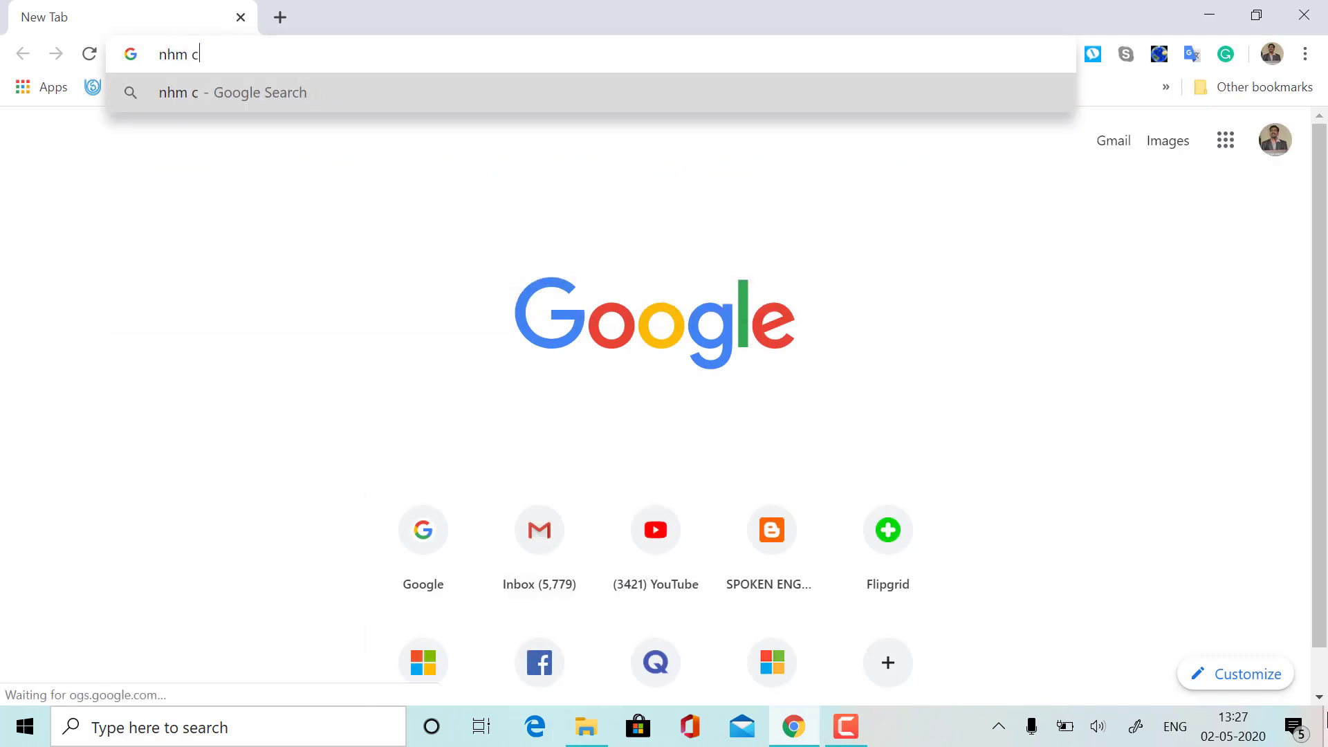
pyautogui.write('onvertor')
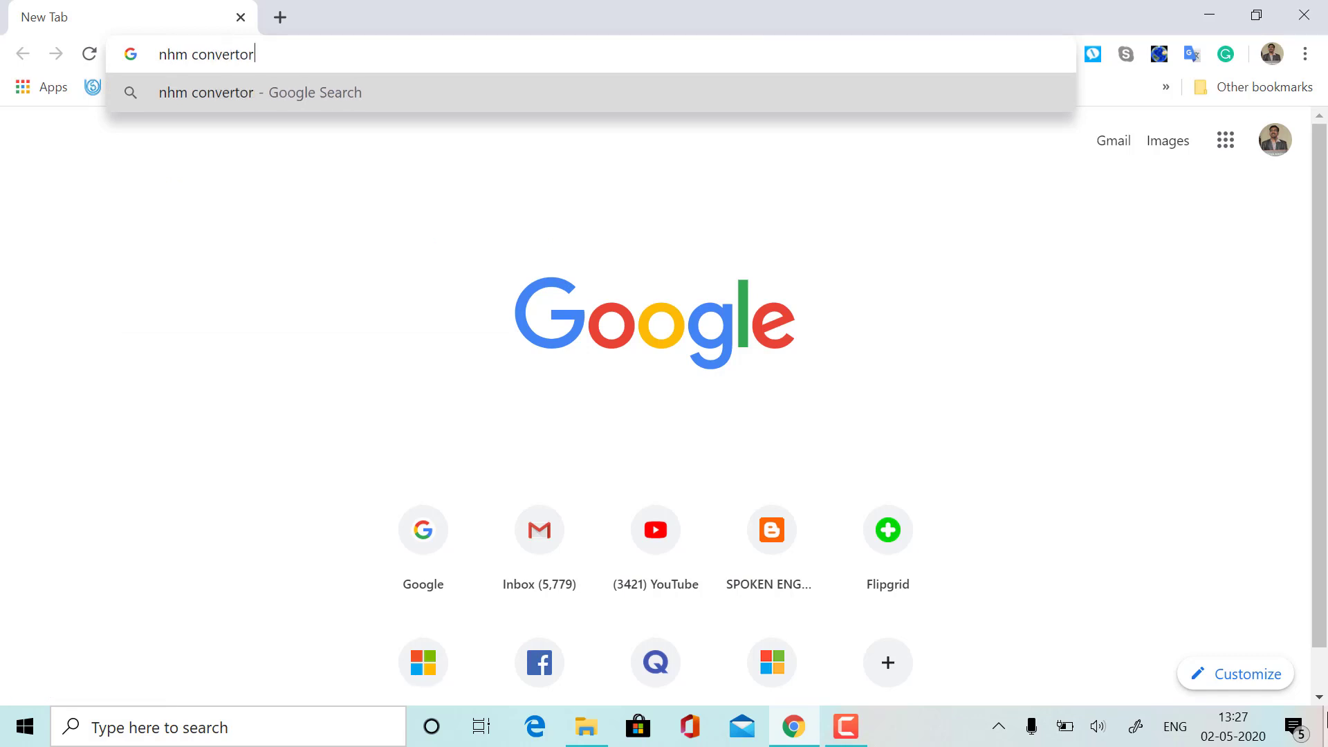
pyautogui.press('Return')
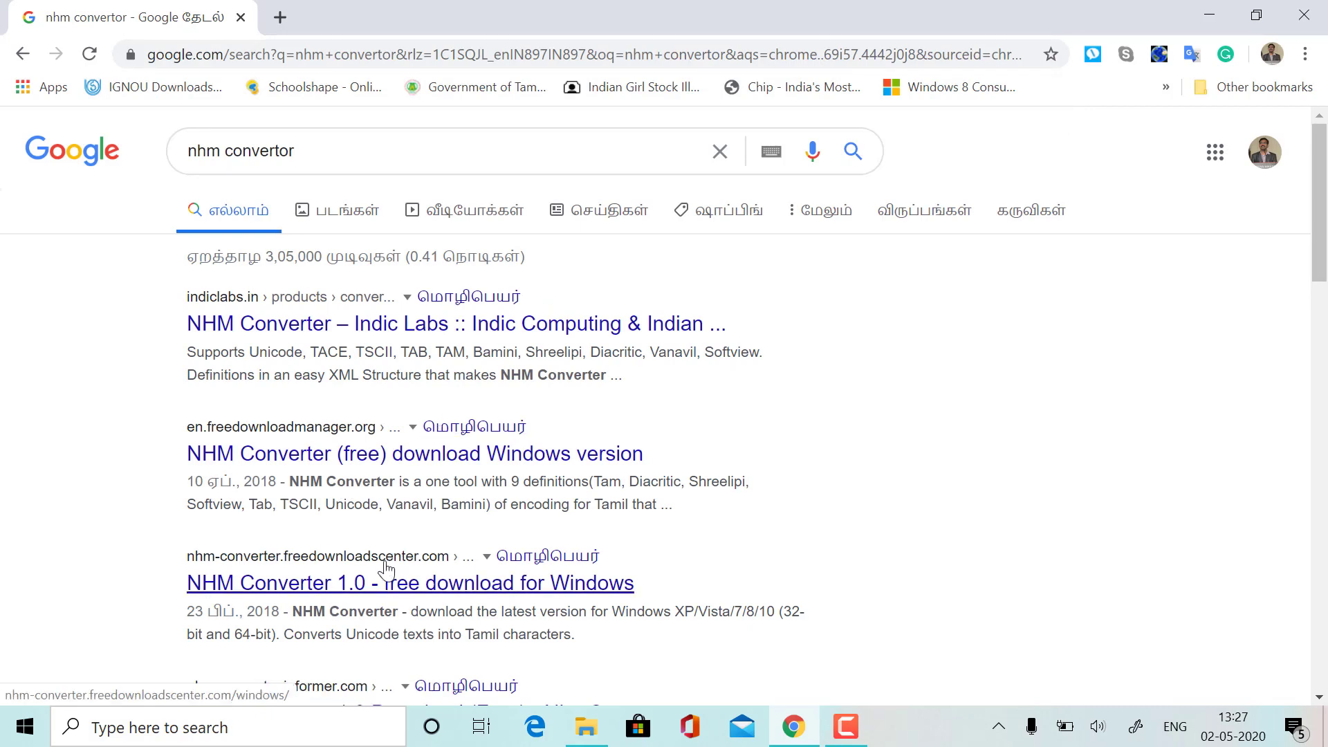
pyautogui.scroll(-5, 483, 474)
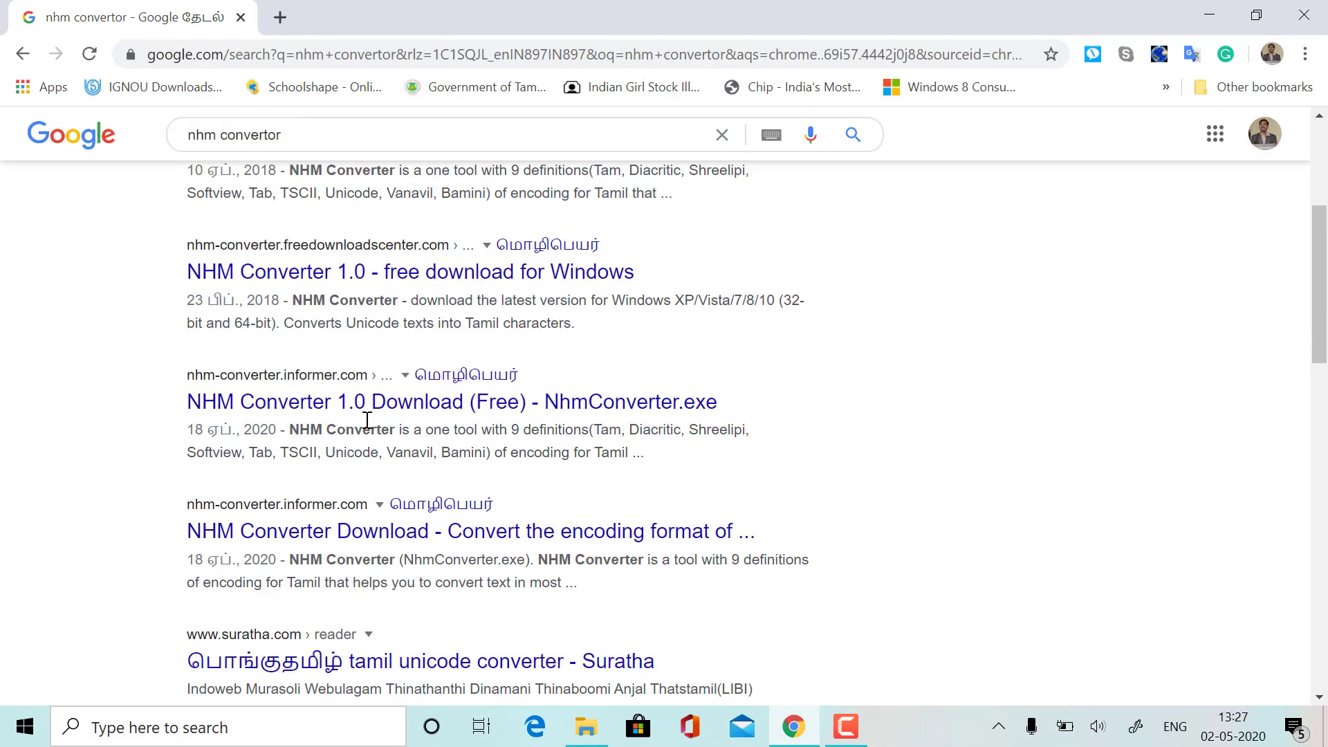
pyautogui.click(362, 403)
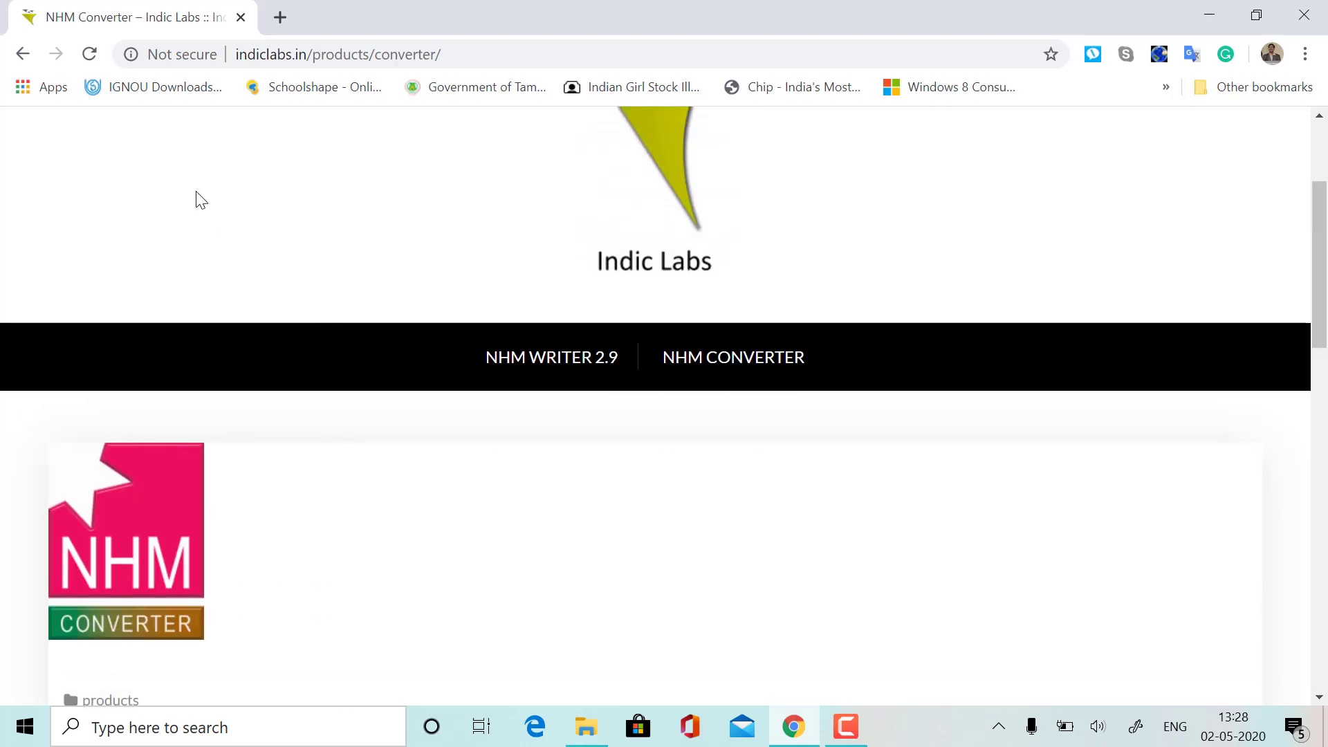
# Step: Pass the reCAPTCHA, download NHMConverterSetup.exe and run the installer
pyautogui.scroll(-6, 464, 318)
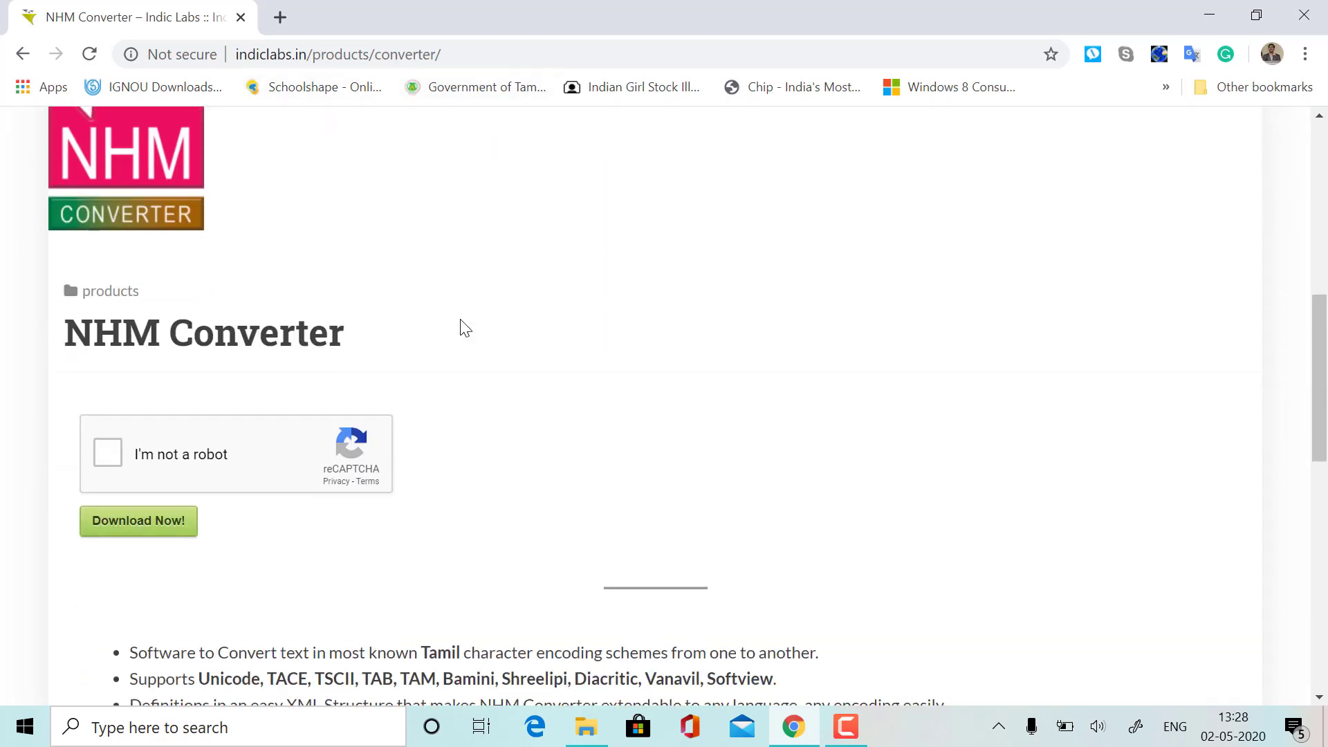
pyautogui.scroll(-2, 462, 326)
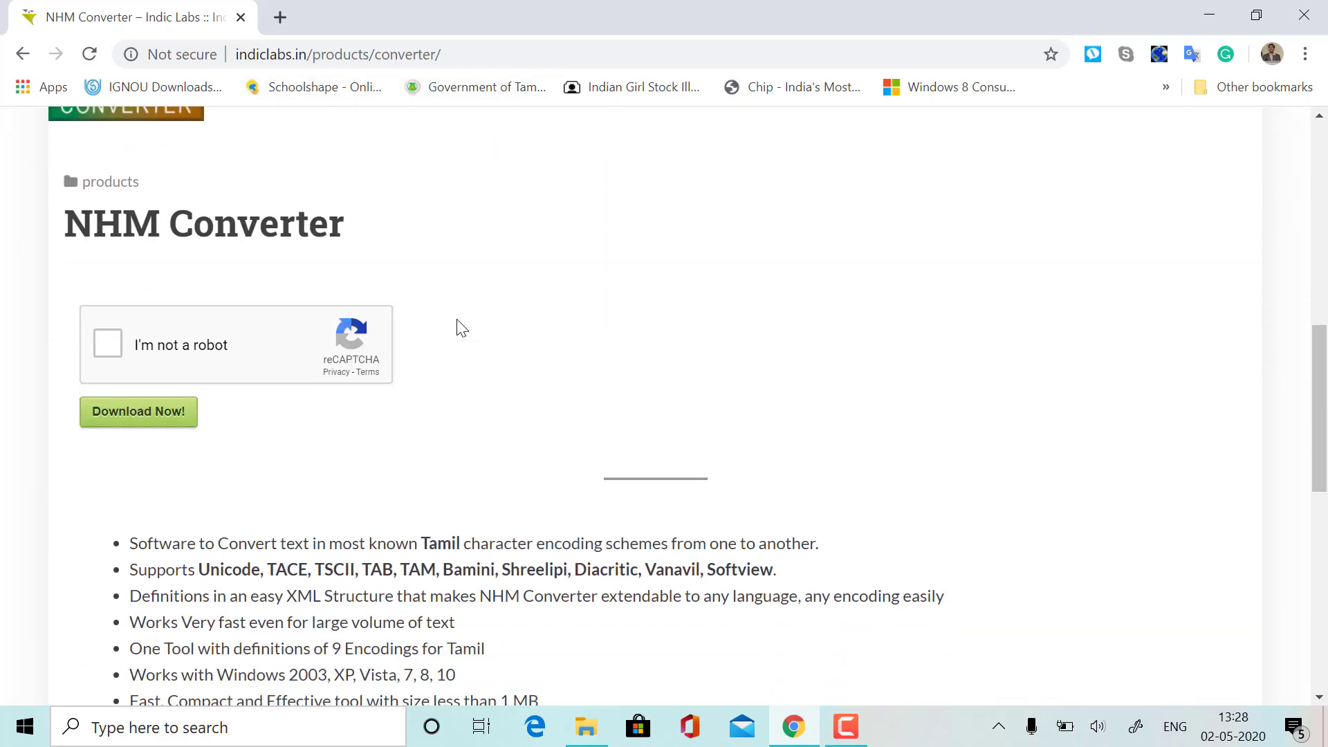
pyautogui.click(107, 345)
pyautogui.click(142, 415)
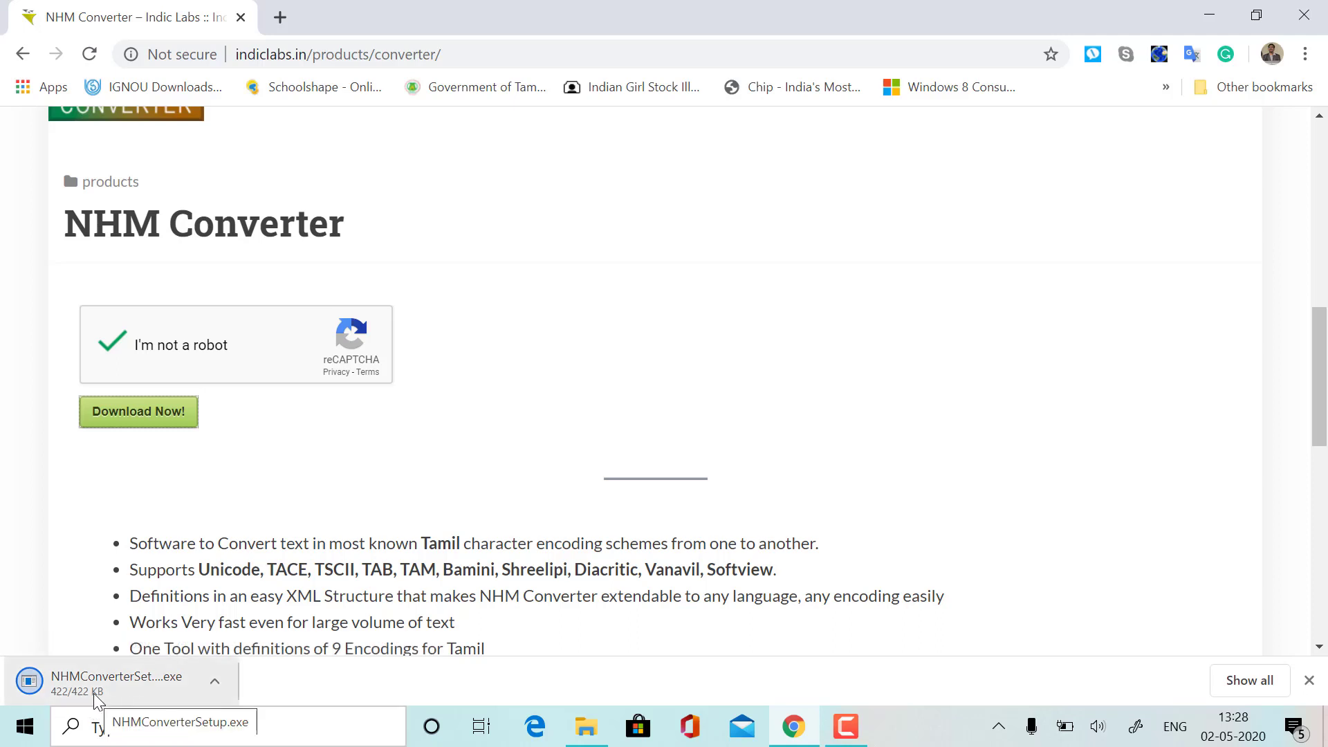
pyautogui.click(108, 682)
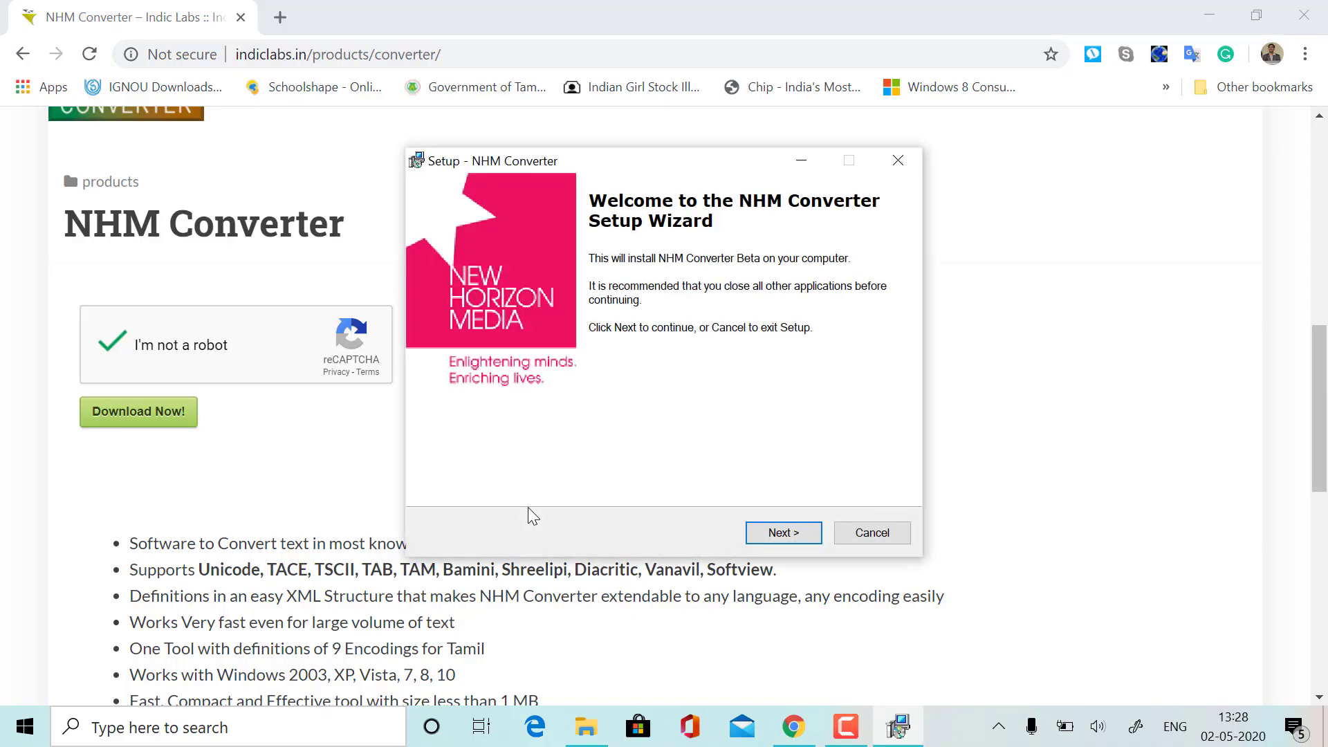
# Step: Install NHM Converter with default folders and a desktop icon, then launch it
pyautogui.click(786, 532)
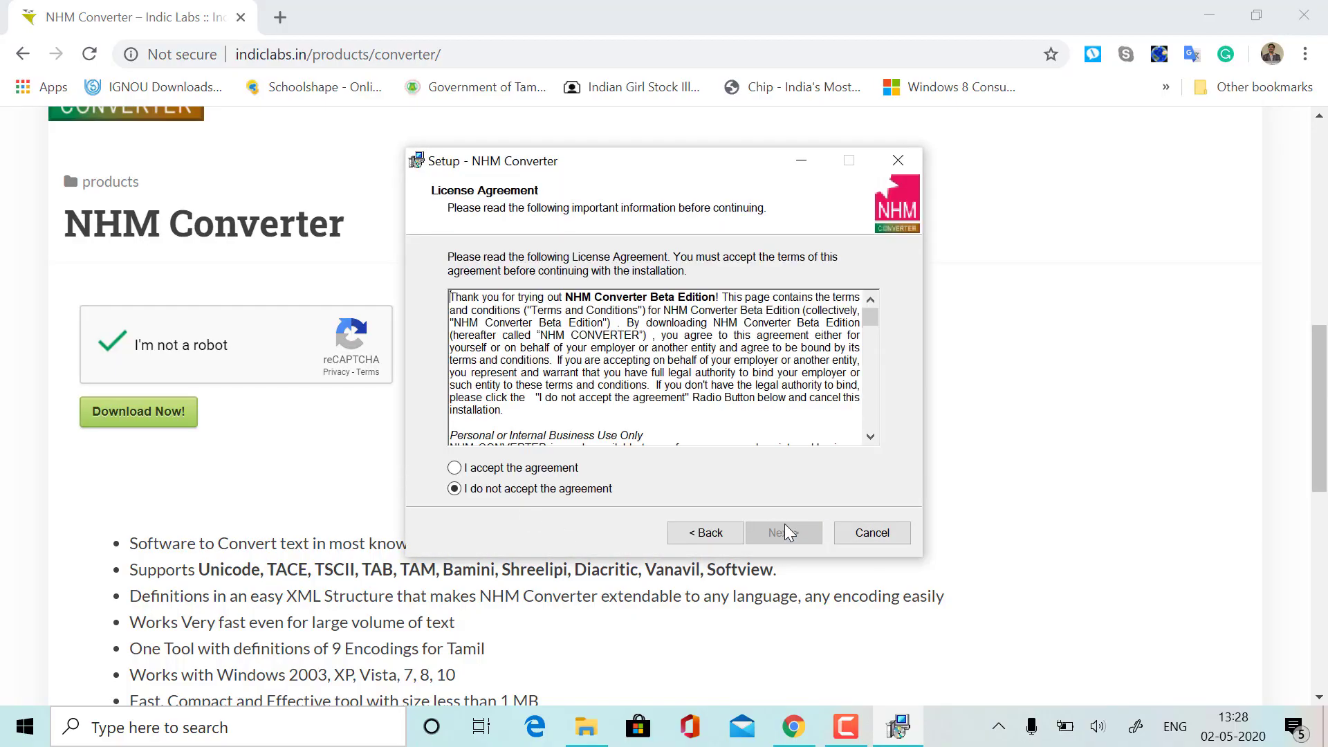
pyautogui.click(561, 470)
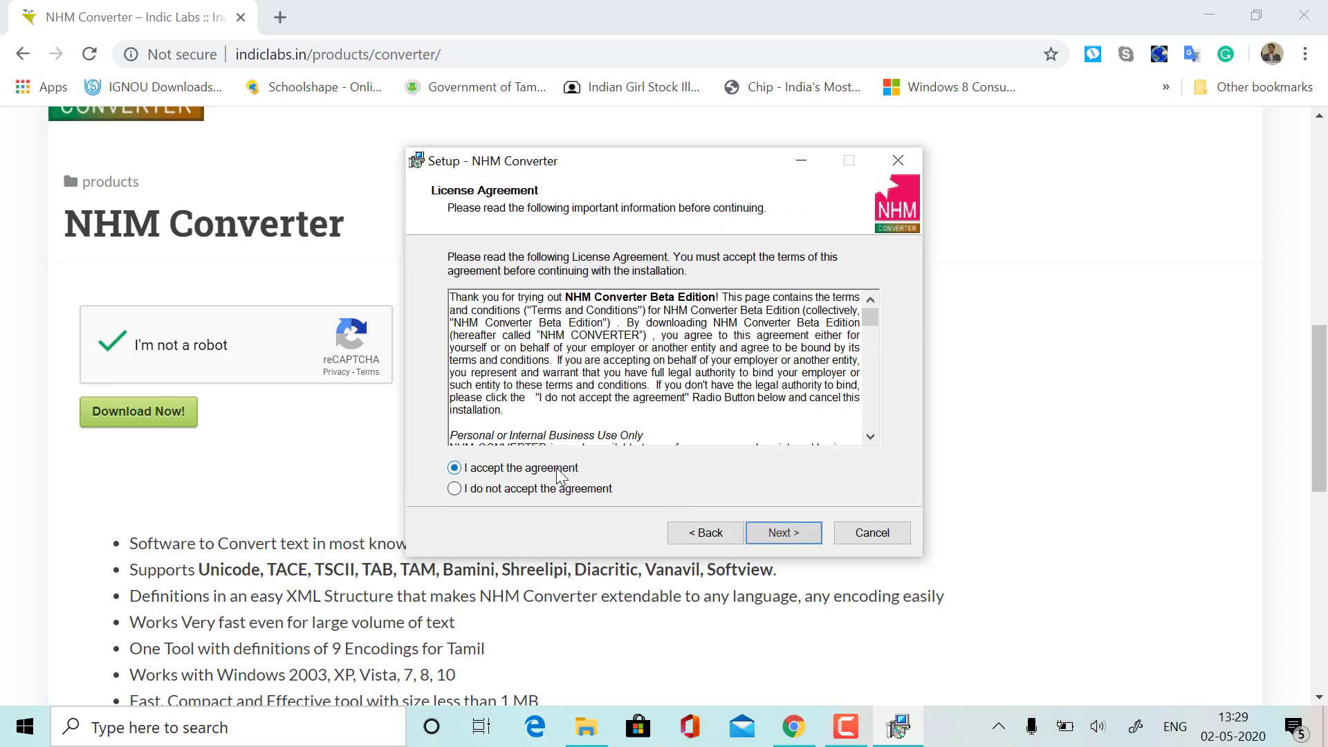
pyautogui.click(800, 533)
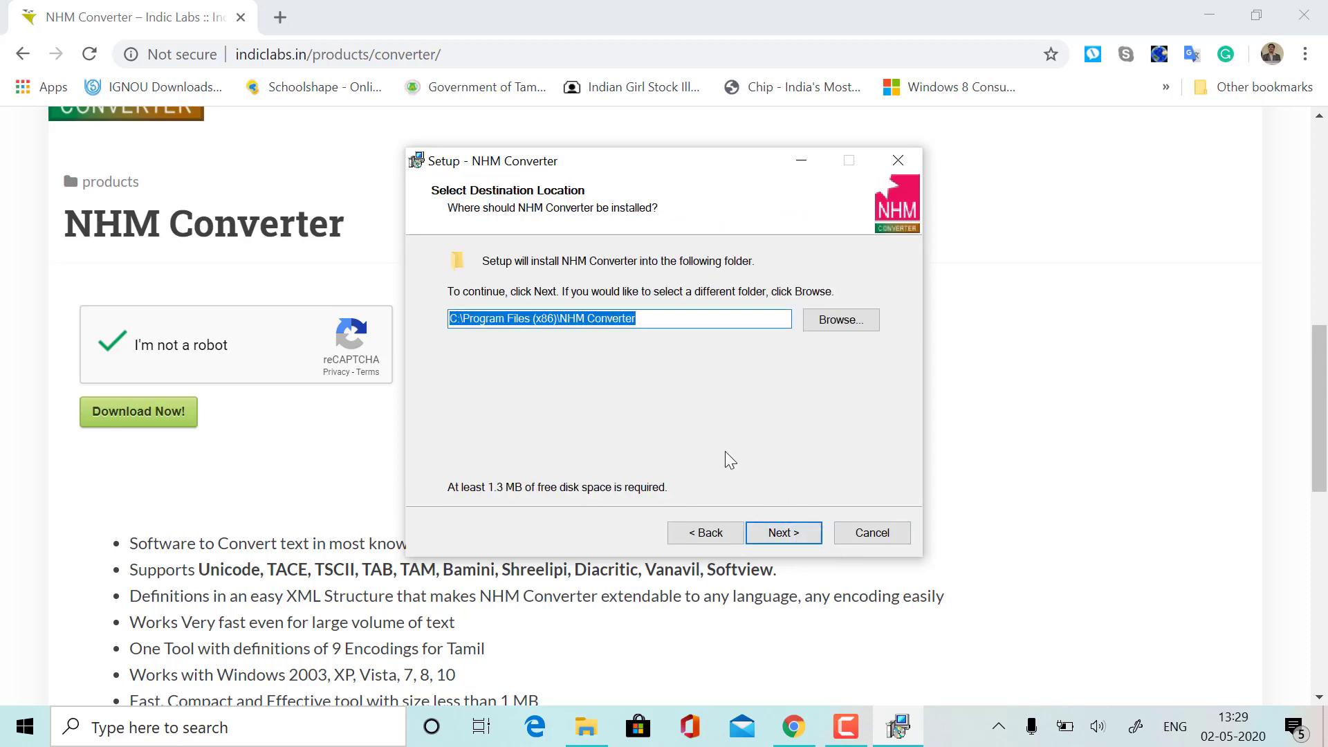
pyautogui.click(781, 536)
pyautogui.click(781, 536)
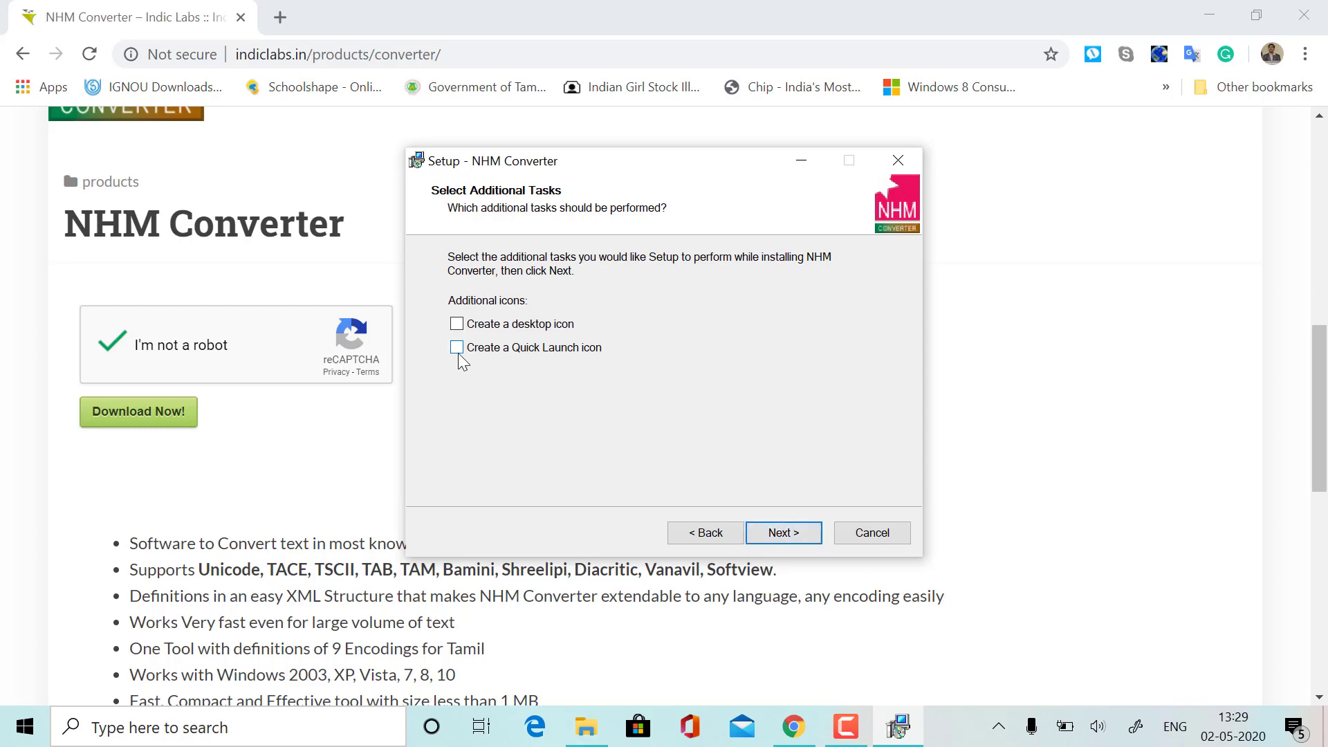
pyautogui.click(457, 323)
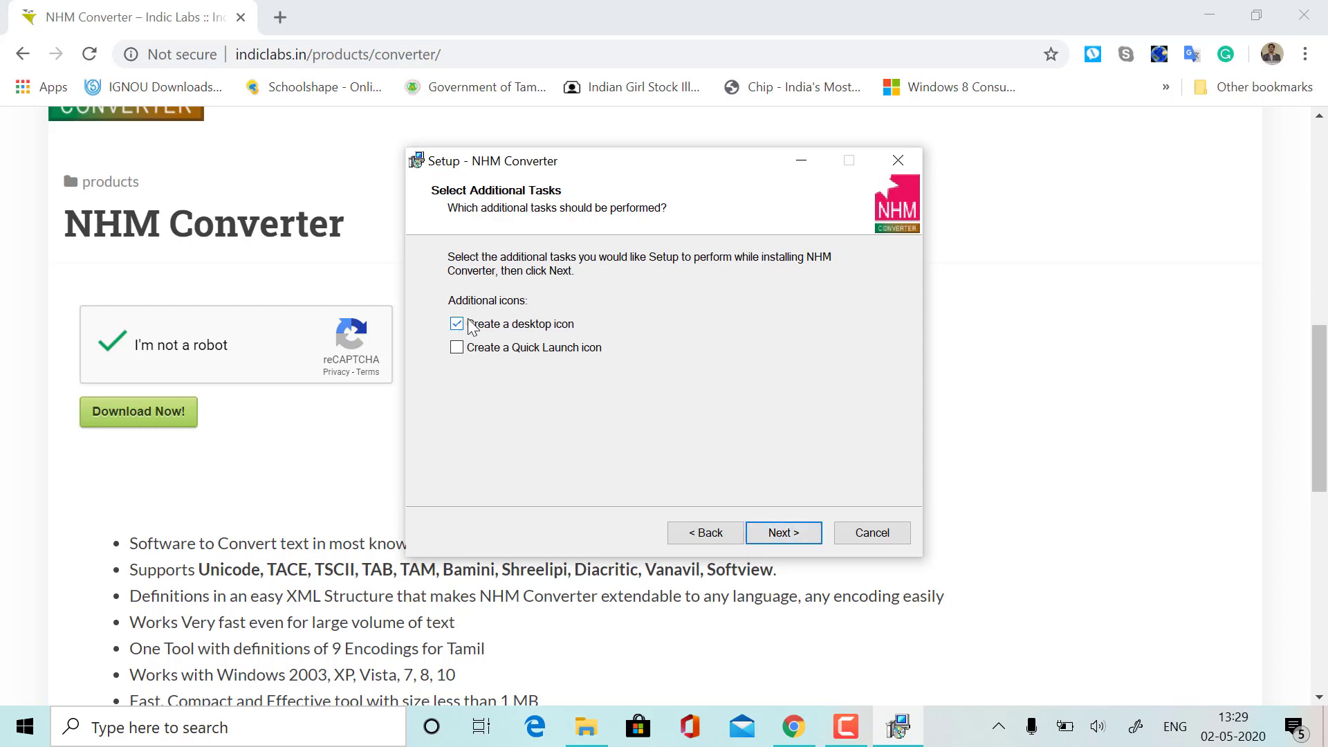
pyautogui.click(787, 536)
pyautogui.click(792, 539)
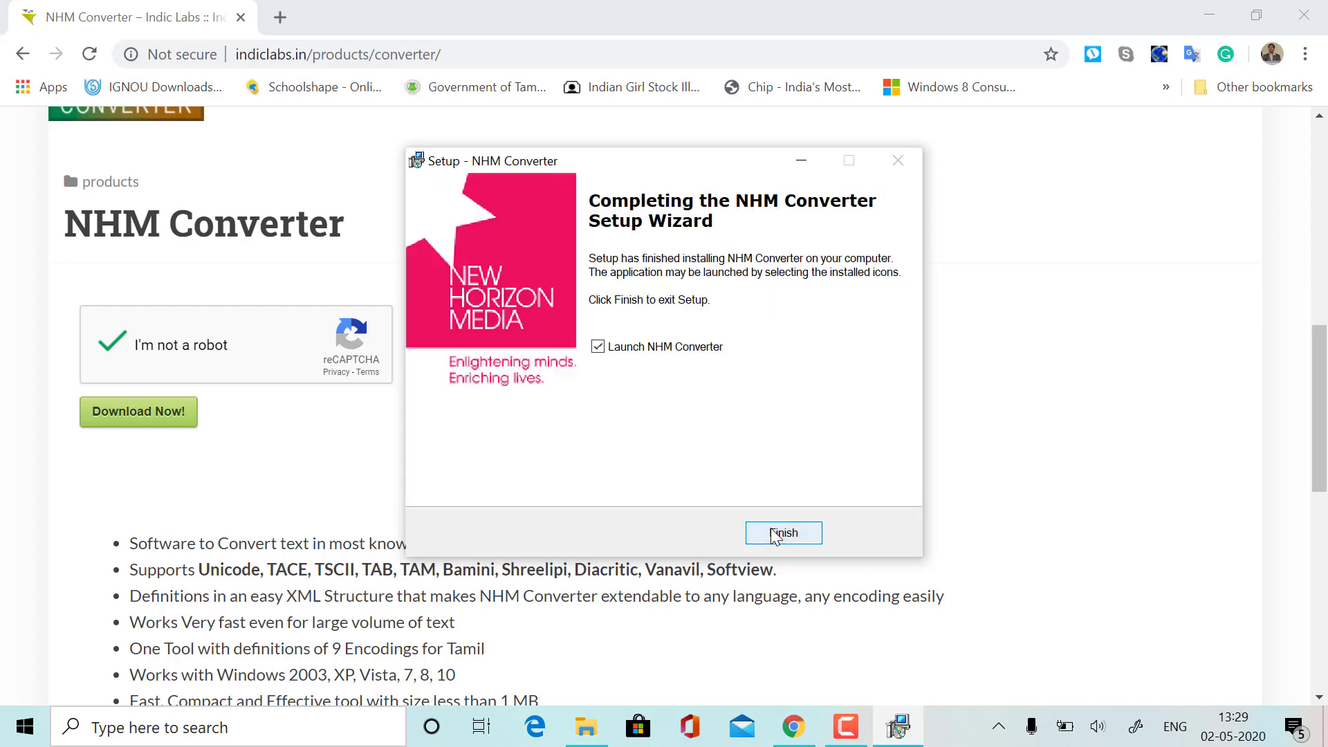
pyautogui.click(768, 534)
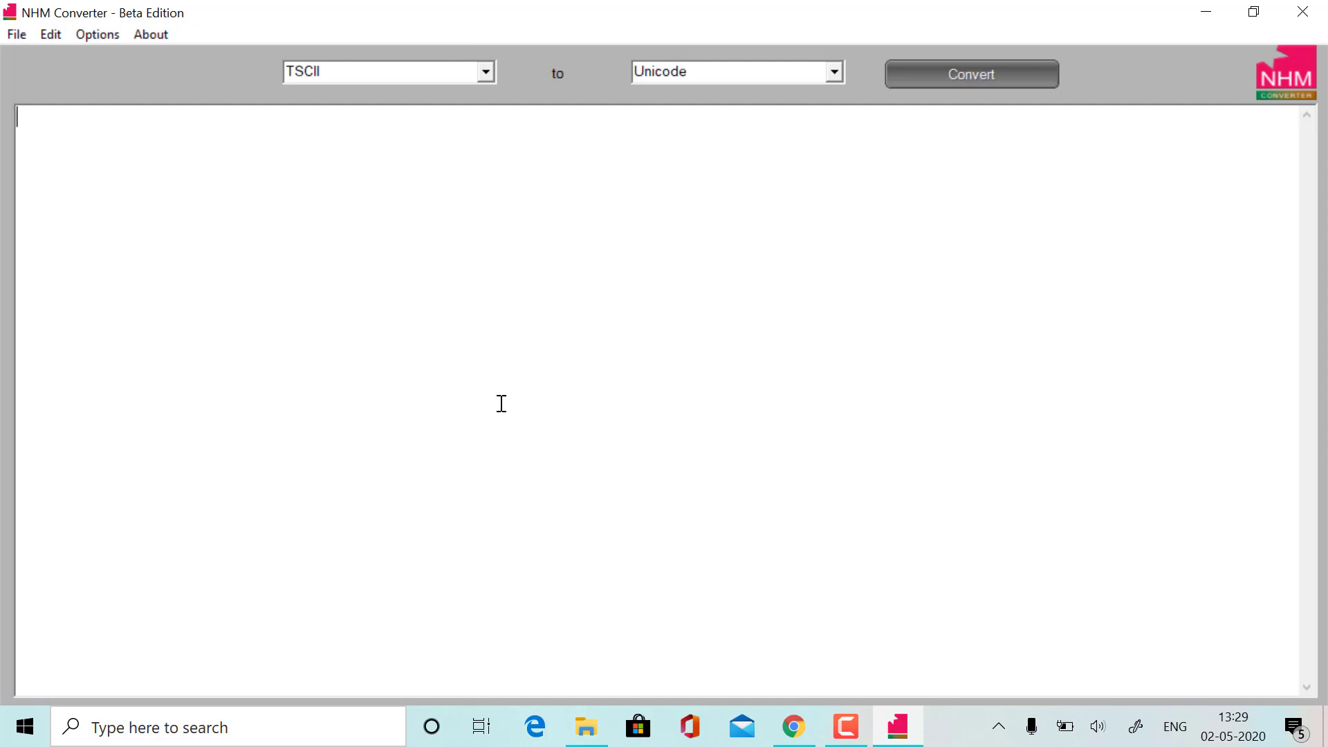
# Step: Check the encoding lists, keeping TSCII as source and Unicode as target
pyautogui.click(488, 75)
pyautogui.click(488, 75)
pyautogui.click(834, 72)
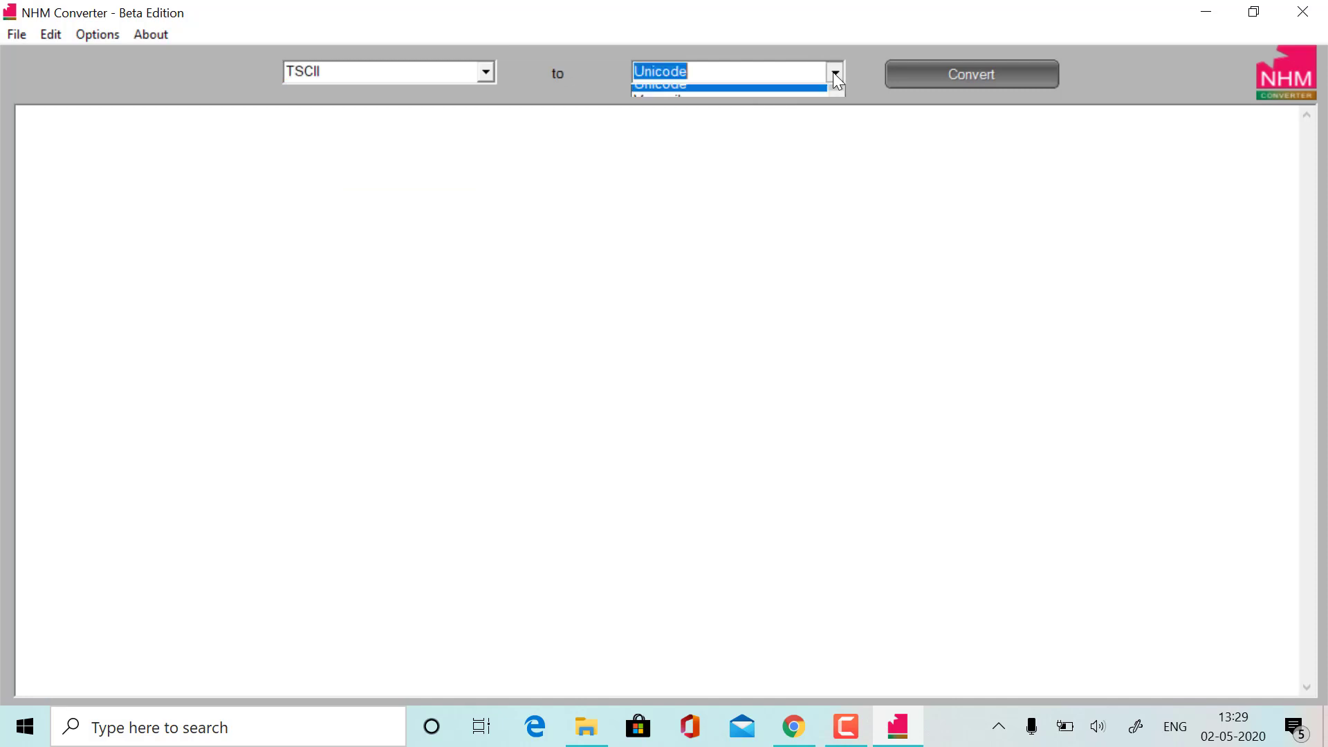
pyautogui.click(986, 216)
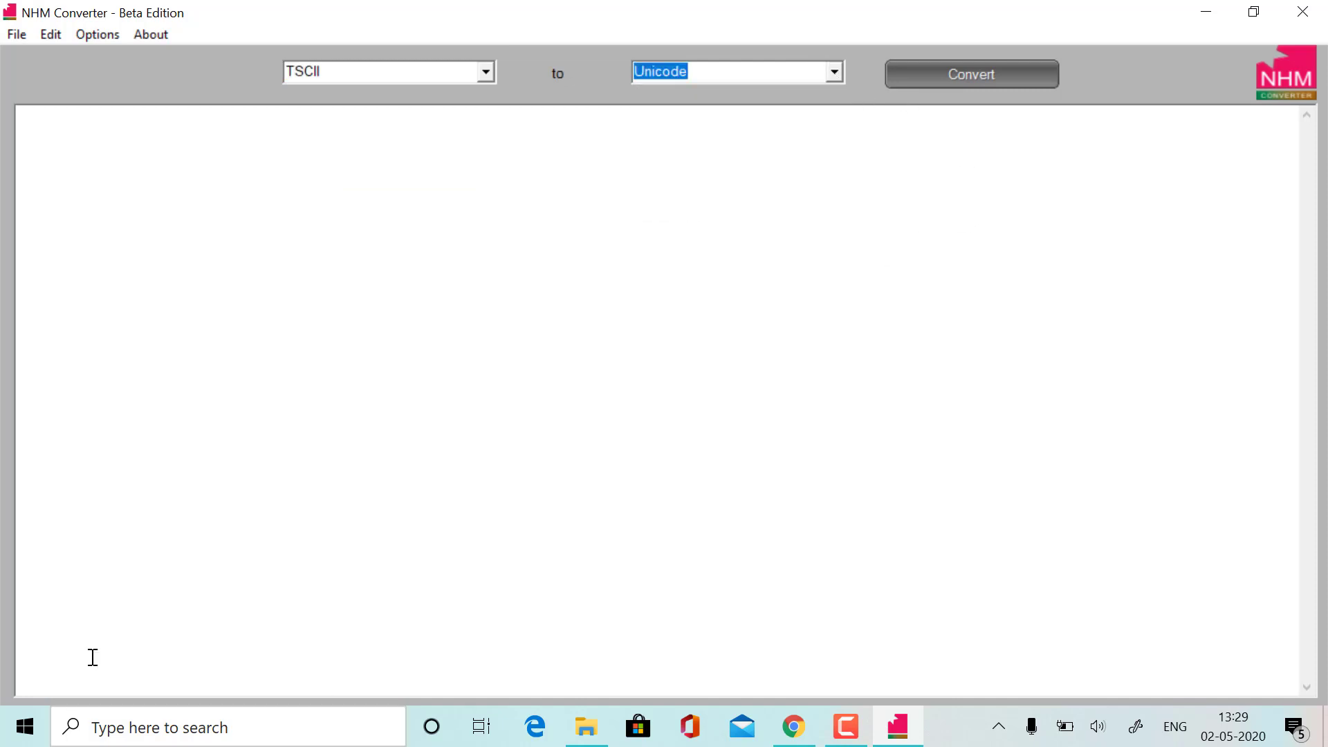
# Step: Go to ta.wikipedia in Chrome and open the Tamil Wikipedia main page
pyautogui.click(793, 730)
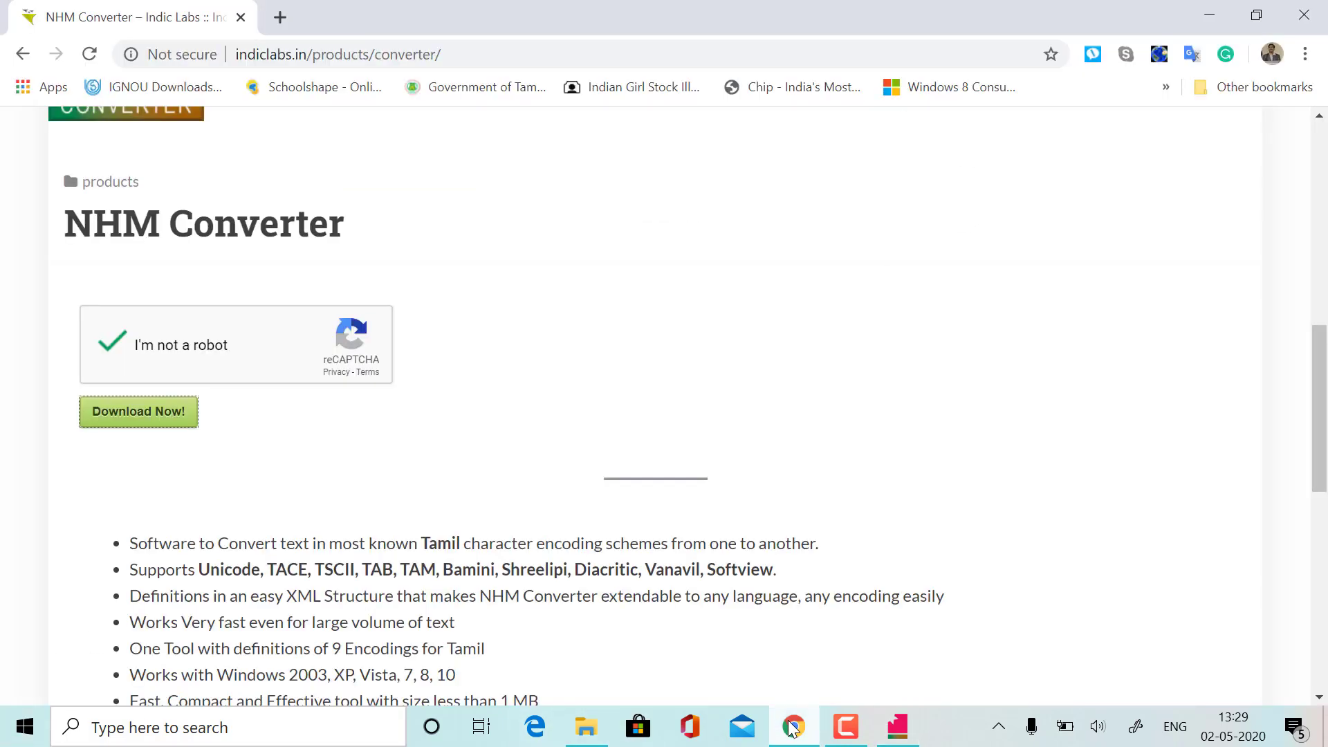
pyautogui.click(323, 55)
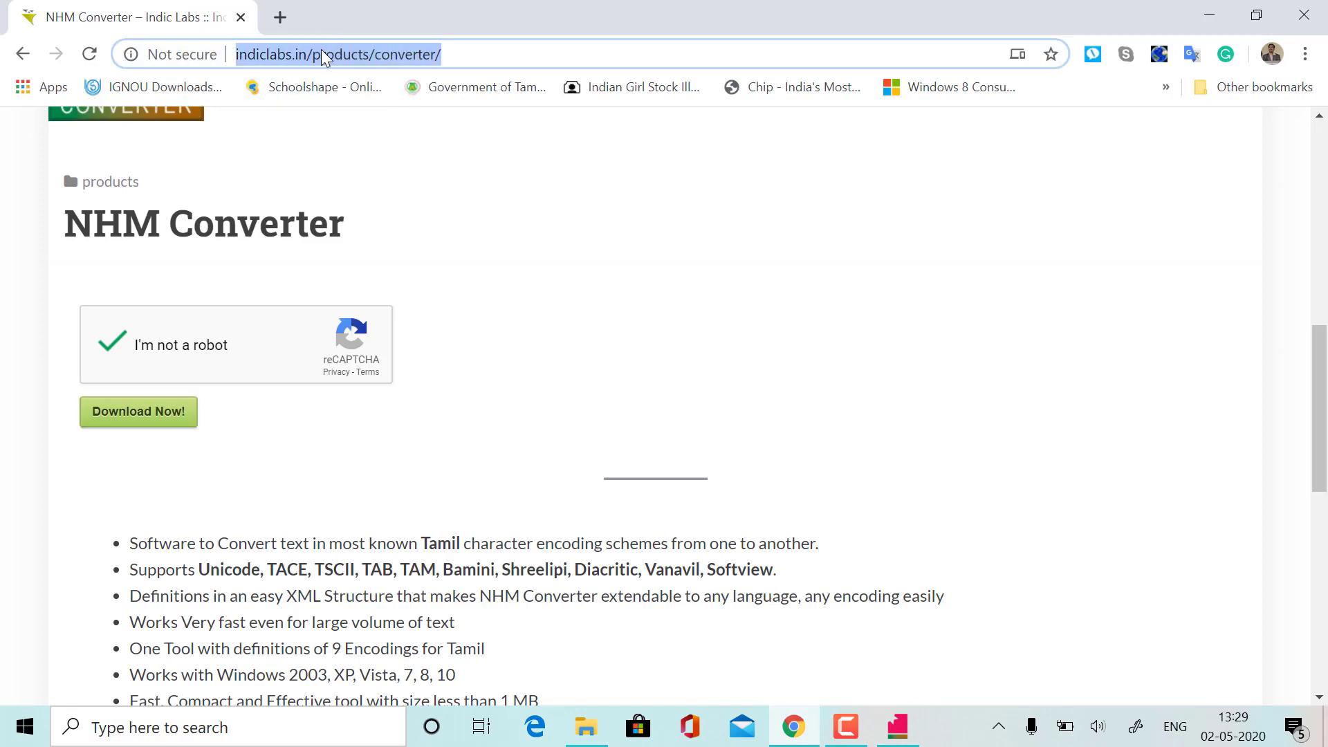
pyautogui.write('ta.')
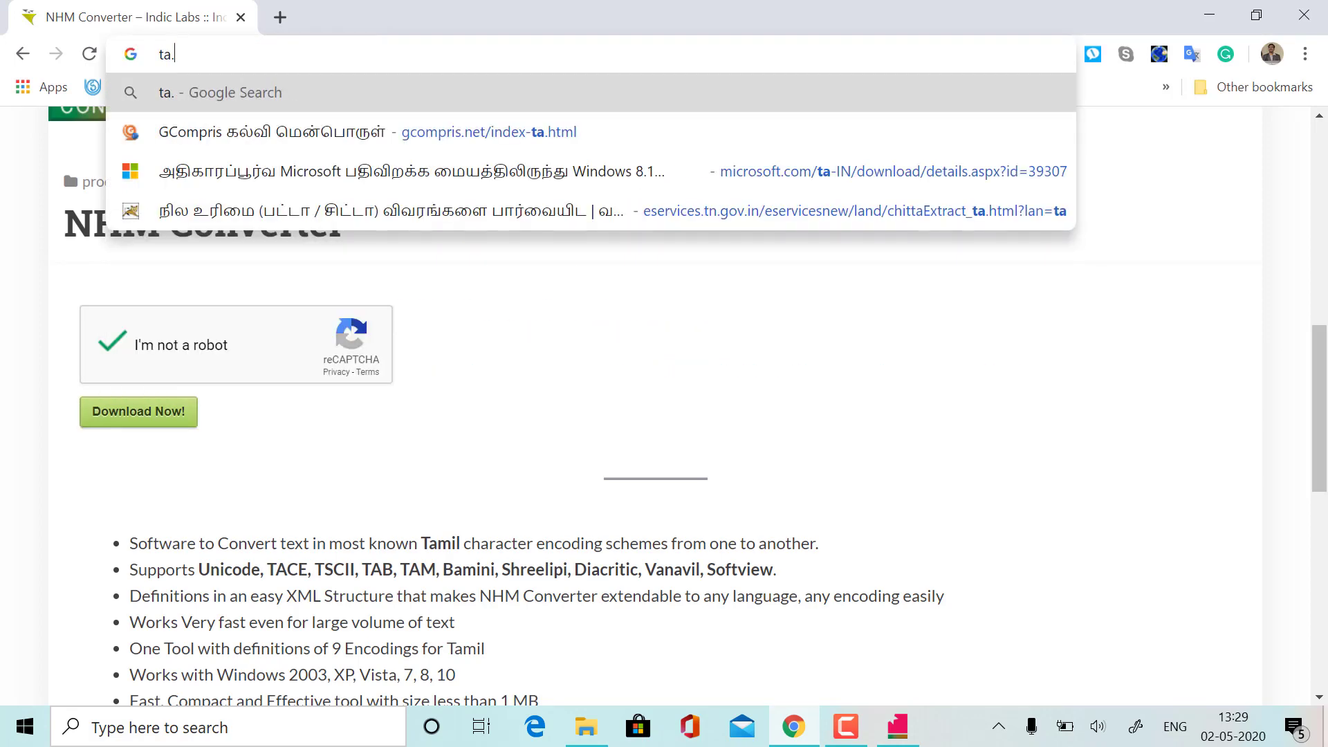
pyautogui.write('wikipedia')
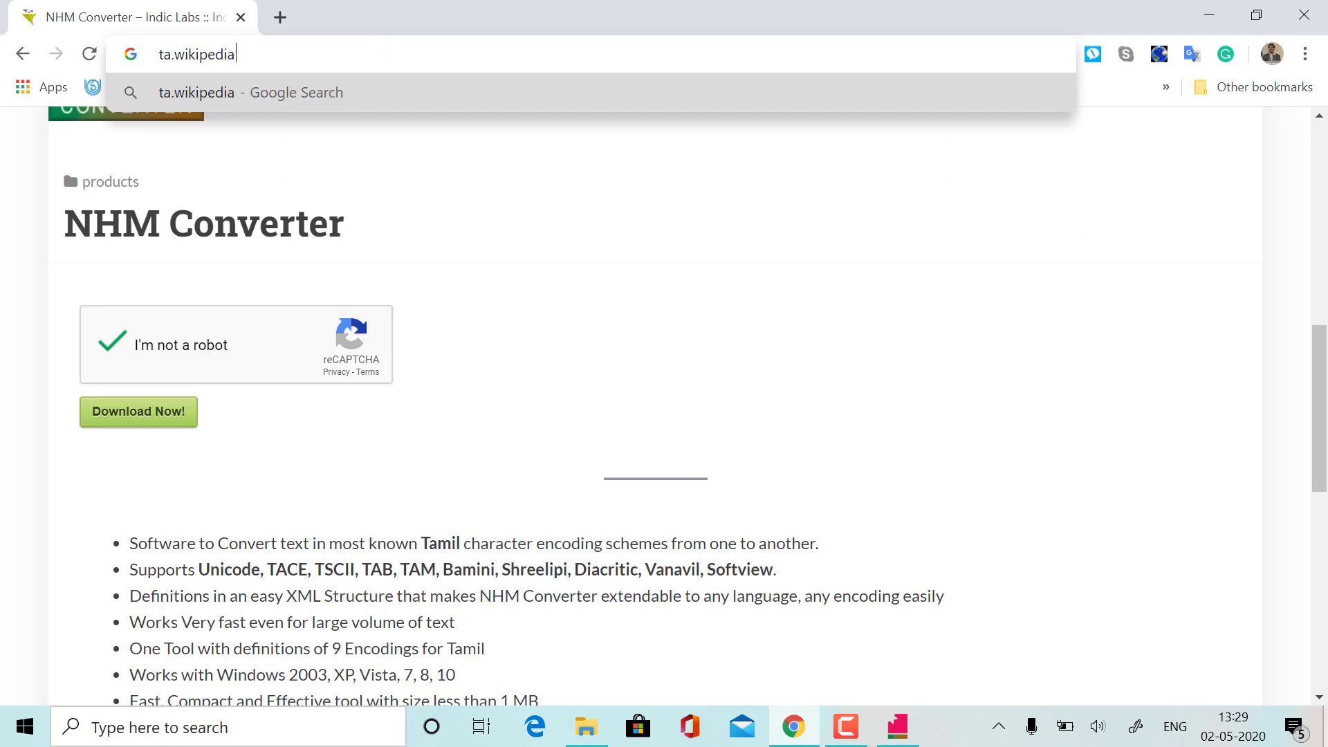
pyautogui.press('Return')
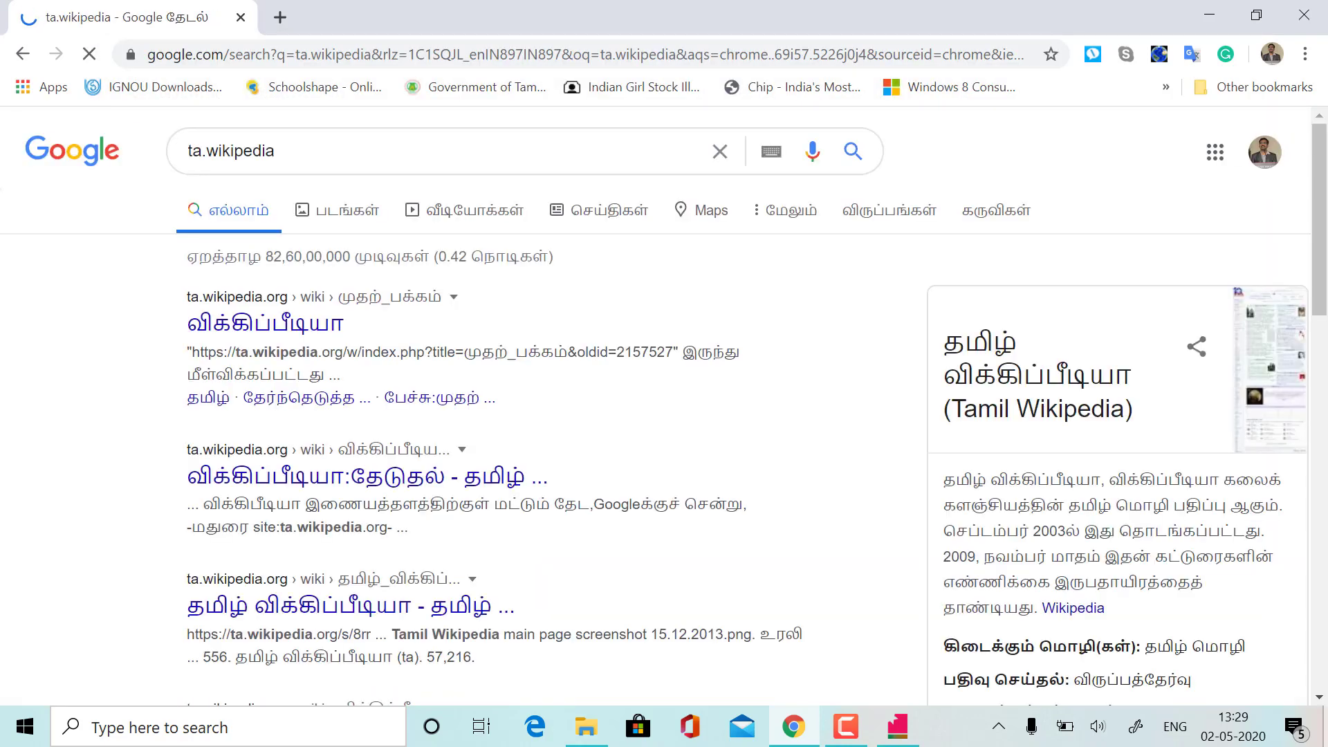
pyautogui.click(277, 339)
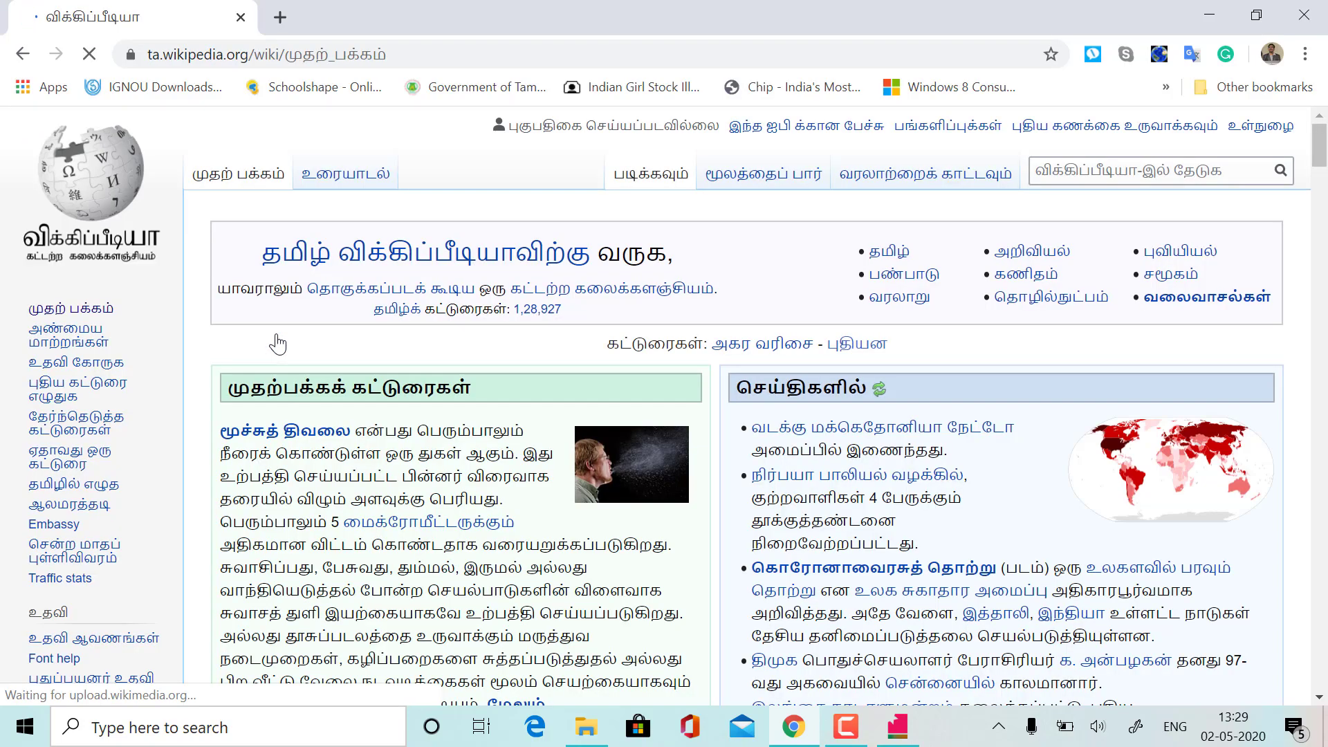
# Step: Copy the featured-article heading and paragraph, then focus NHM Converter's text area
pyautogui.scroll(-3, 360, 446)
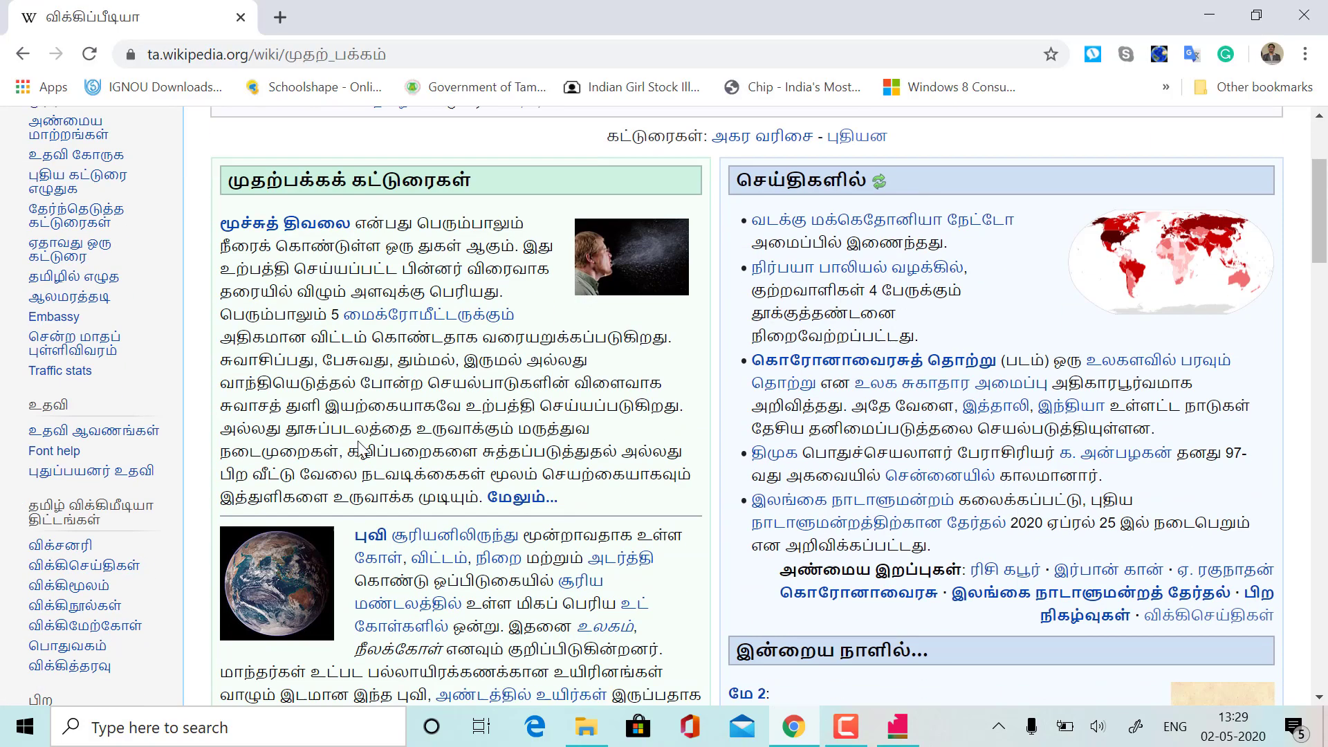
pyautogui.moveTo(220, 211); pyautogui.dragTo(486, 496)
pyautogui.rightClick(361, 297)
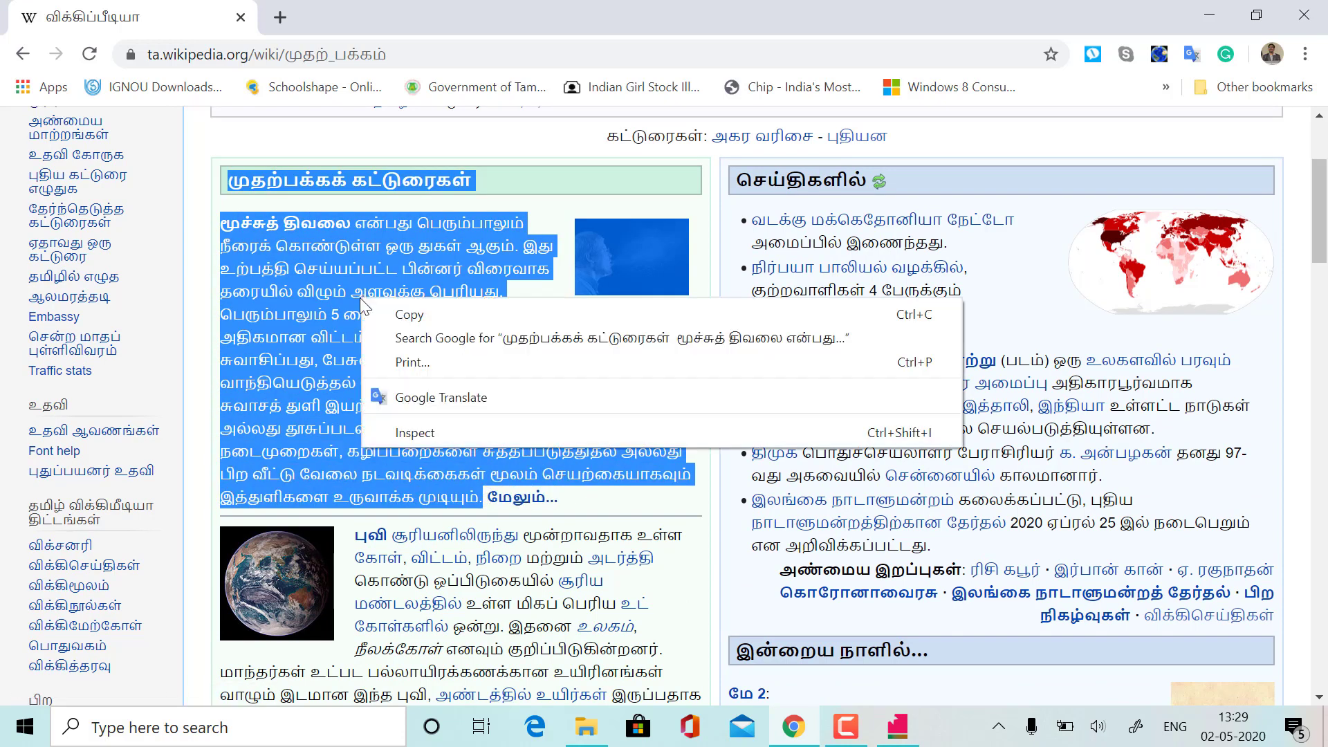
pyautogui.click(391, 312)
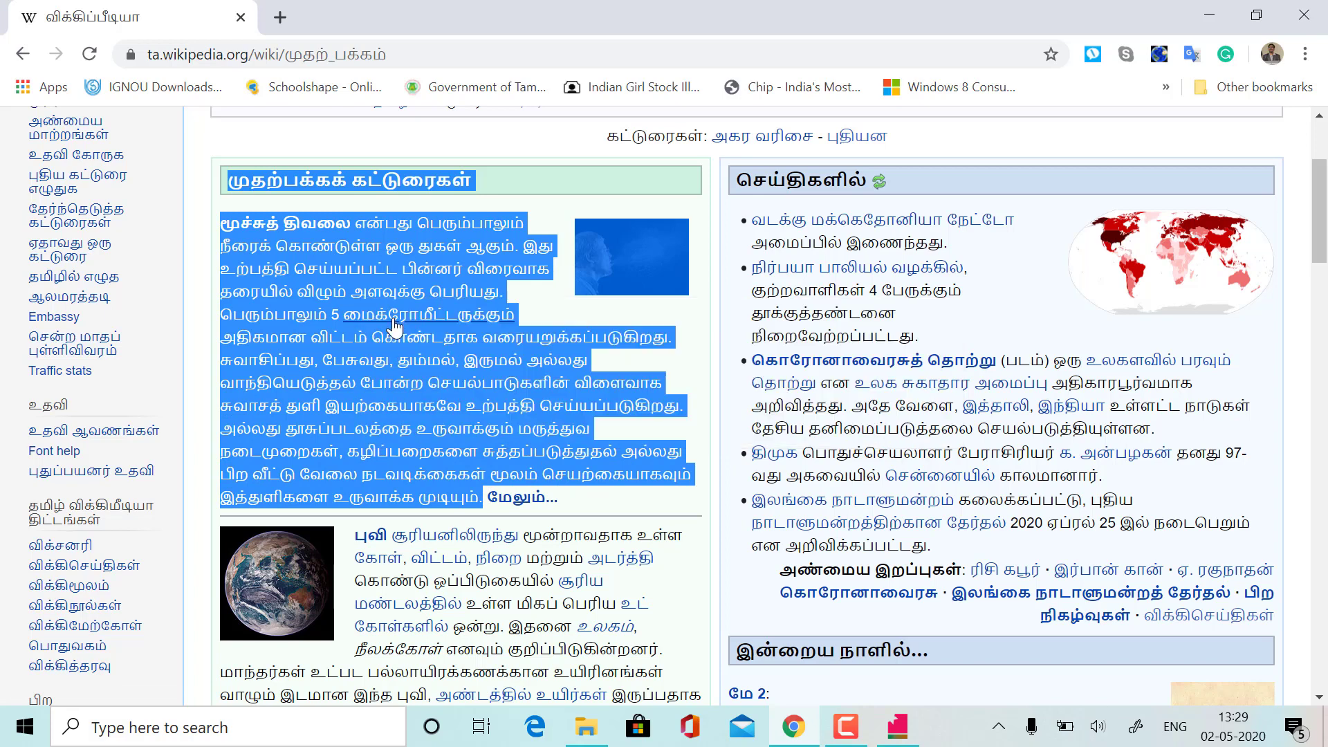
pyautogui.click(898, 728)
pyautogui.click(169, 169)
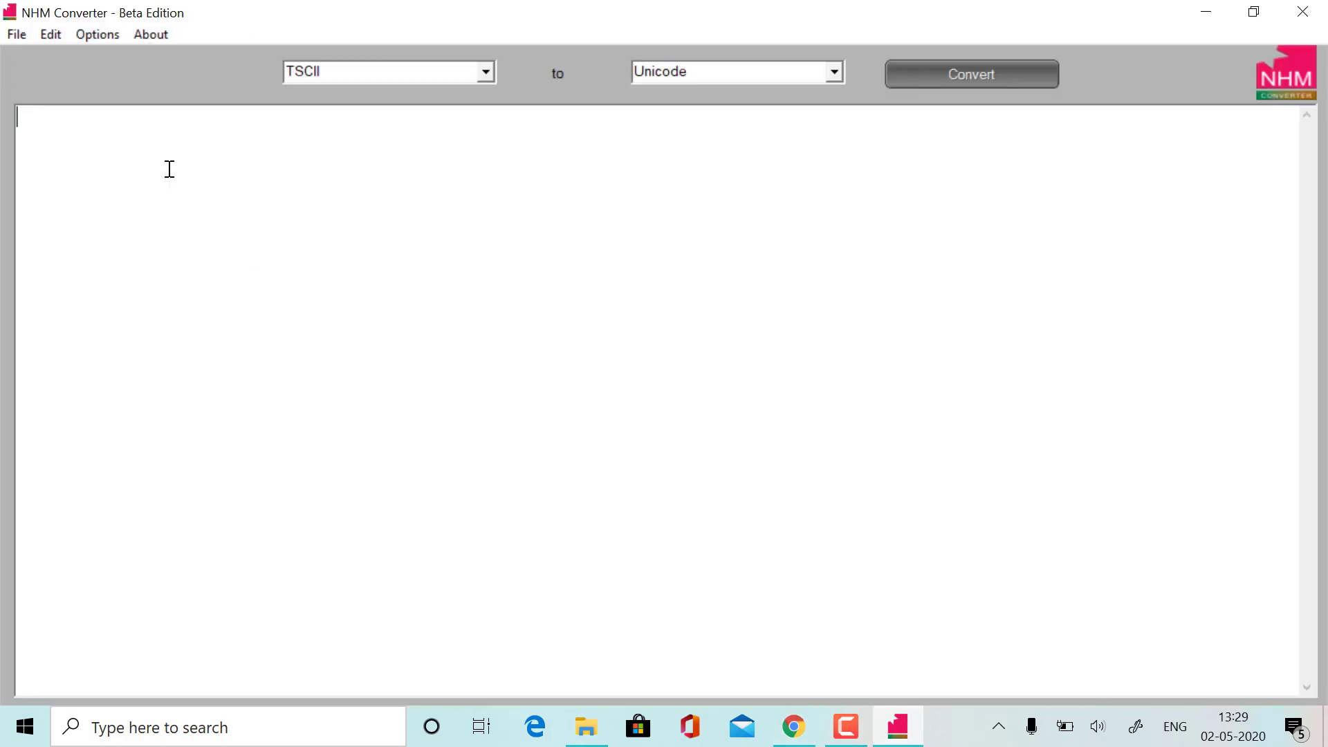
# Step: Paste the Tamil article into NHM Converter and delete the Sneeze.JPG line
pyautogui.hotkey('ctrl', 'v')
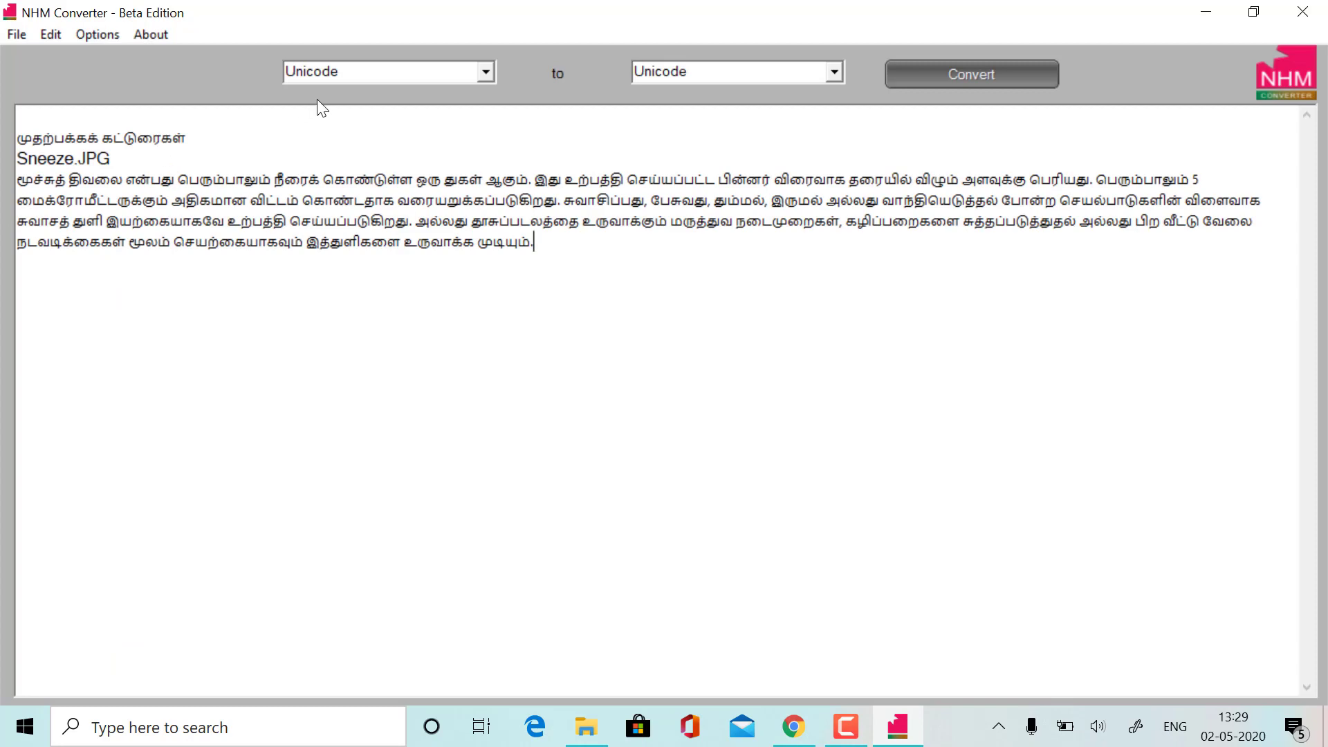
pyautogui.moveTo(137, 161); pyautogui.dragTo(12, 152)
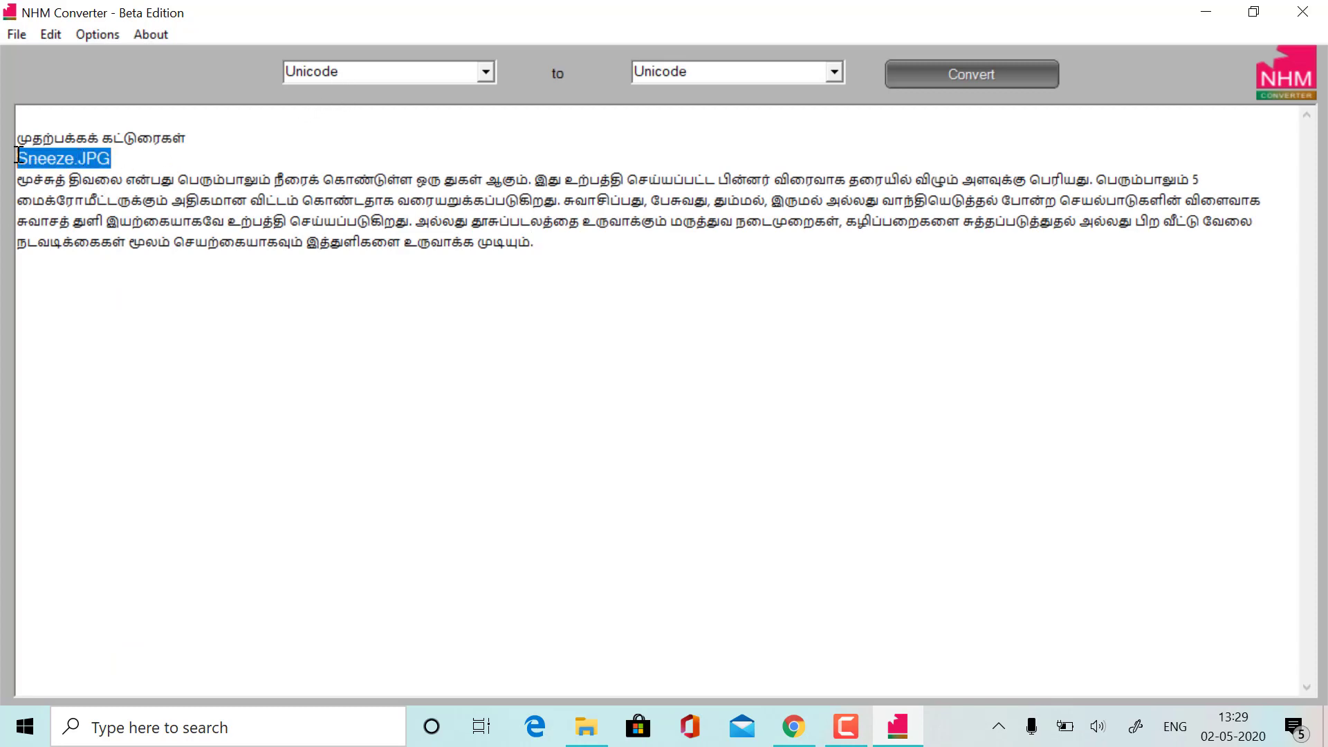
pyautogui.press('Delete')
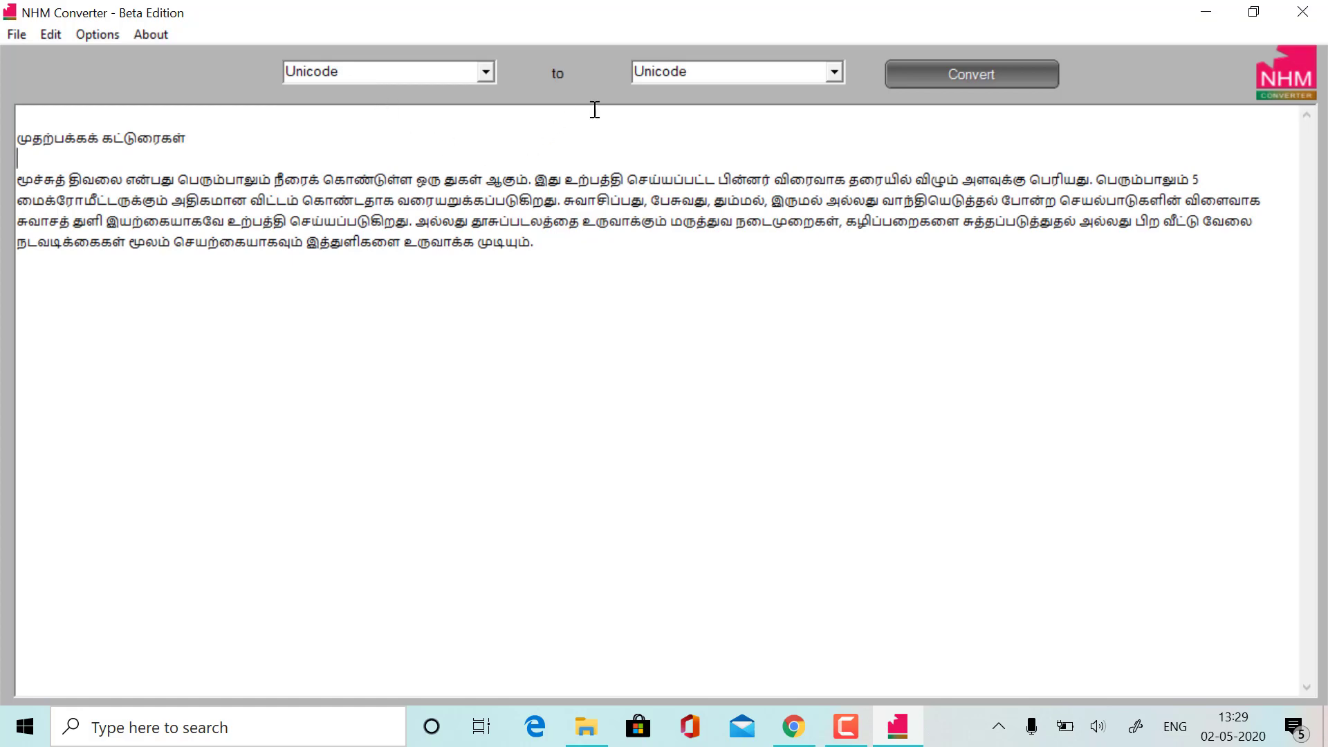
pyautogui.click(833, 73)
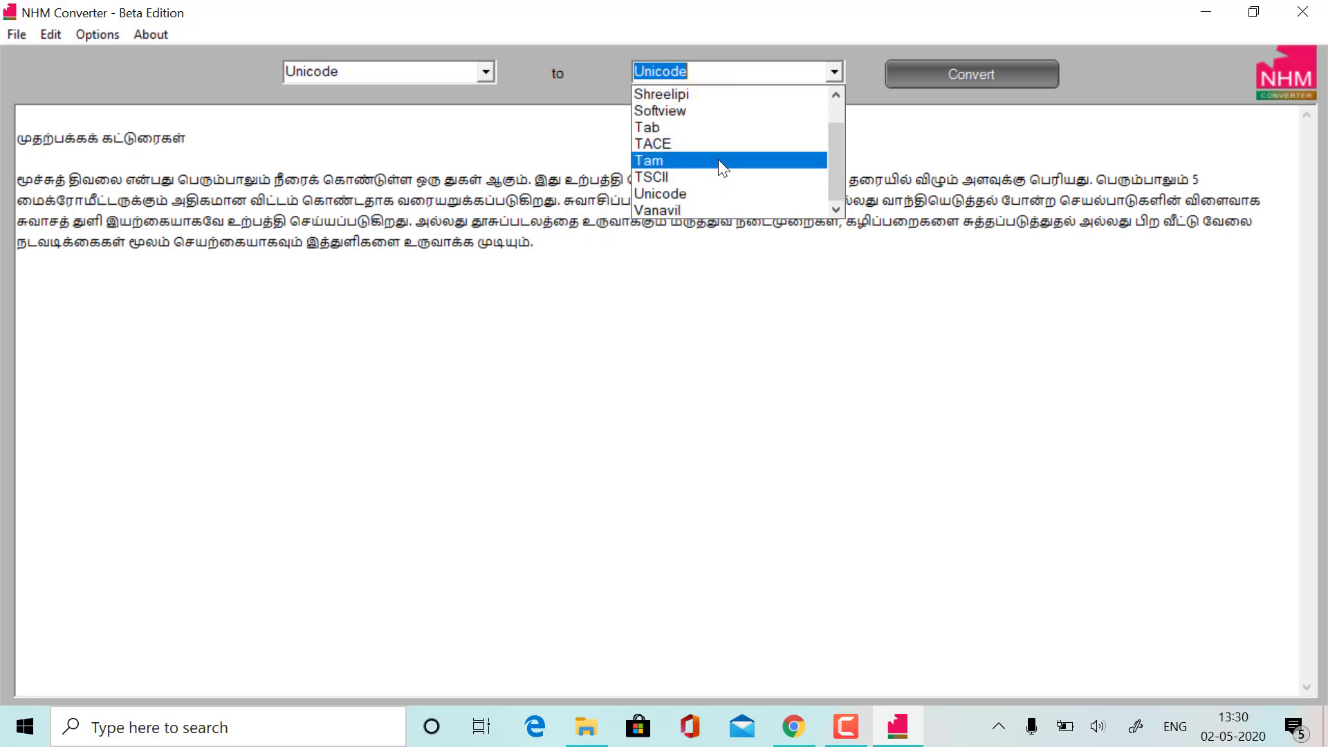
# Step: Choose Vanavil as target, convert the article, and copy the converted output as text
pyautogui.click(692, 206)
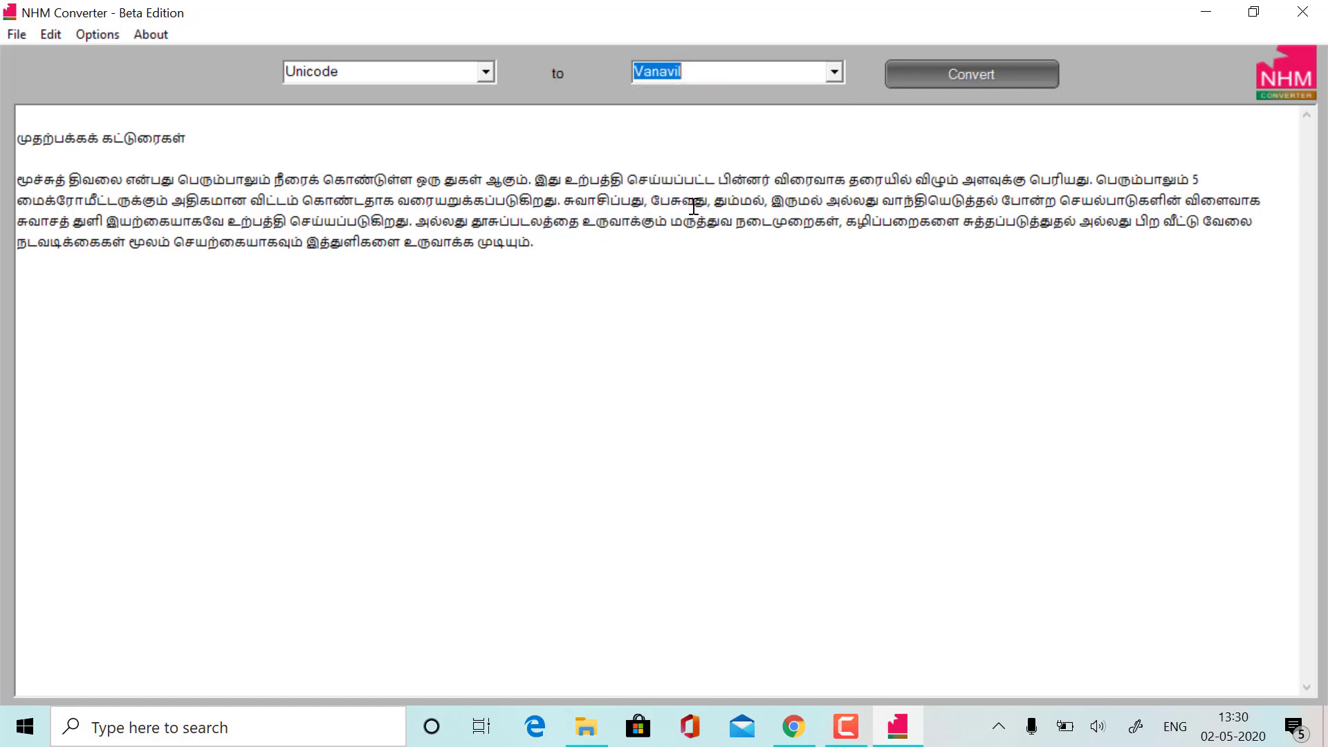
pyautogui.click(961, 76)
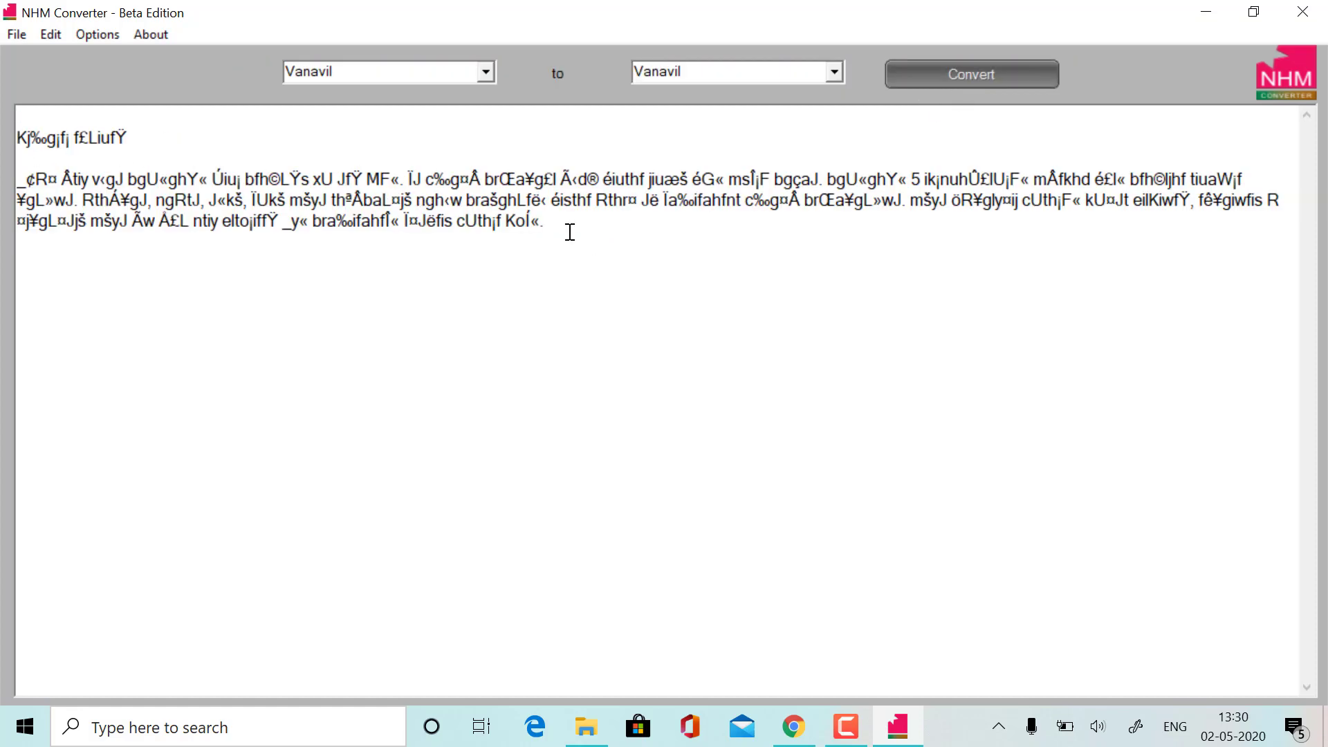
pyautogui.moveTo(570, 227); pyautogui.dragTo(3, 127)
pyautogui.rightClick(164, 213)
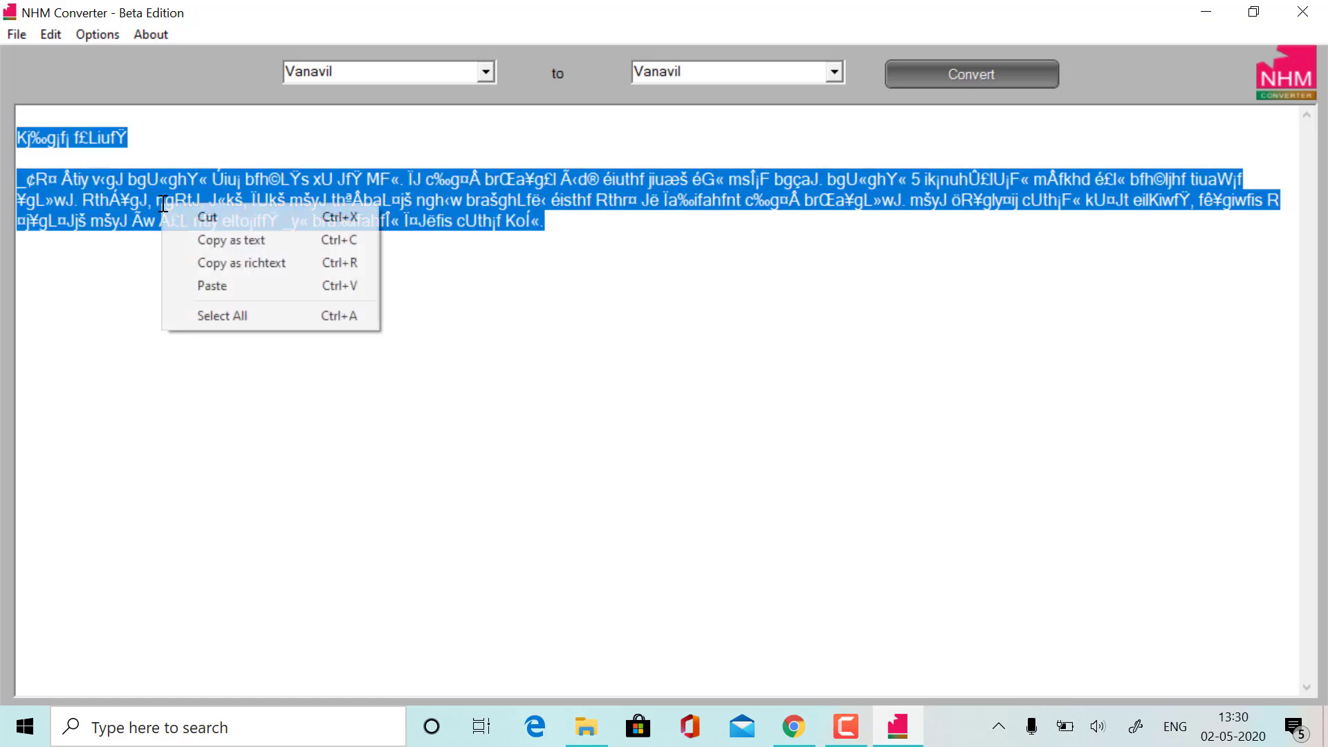
pyautogui.click(221, 242)
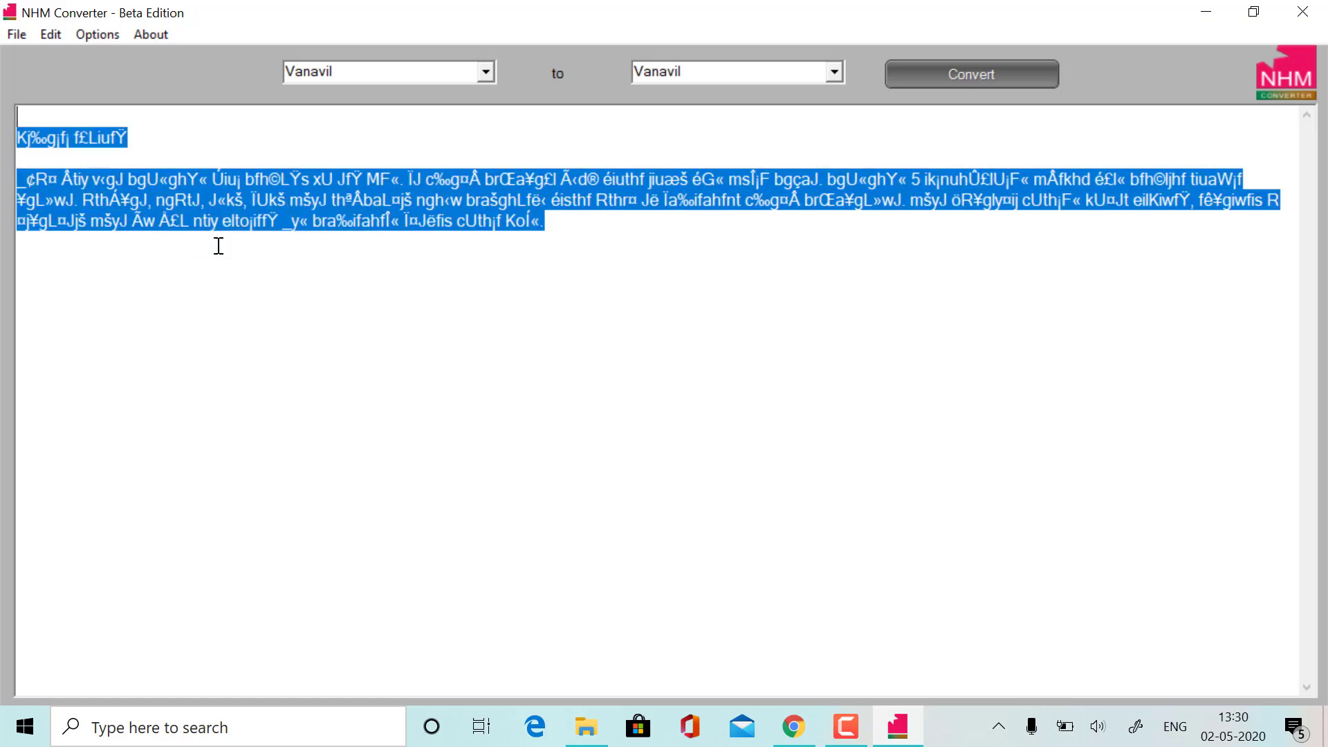
pyautogui.click(29, 731)
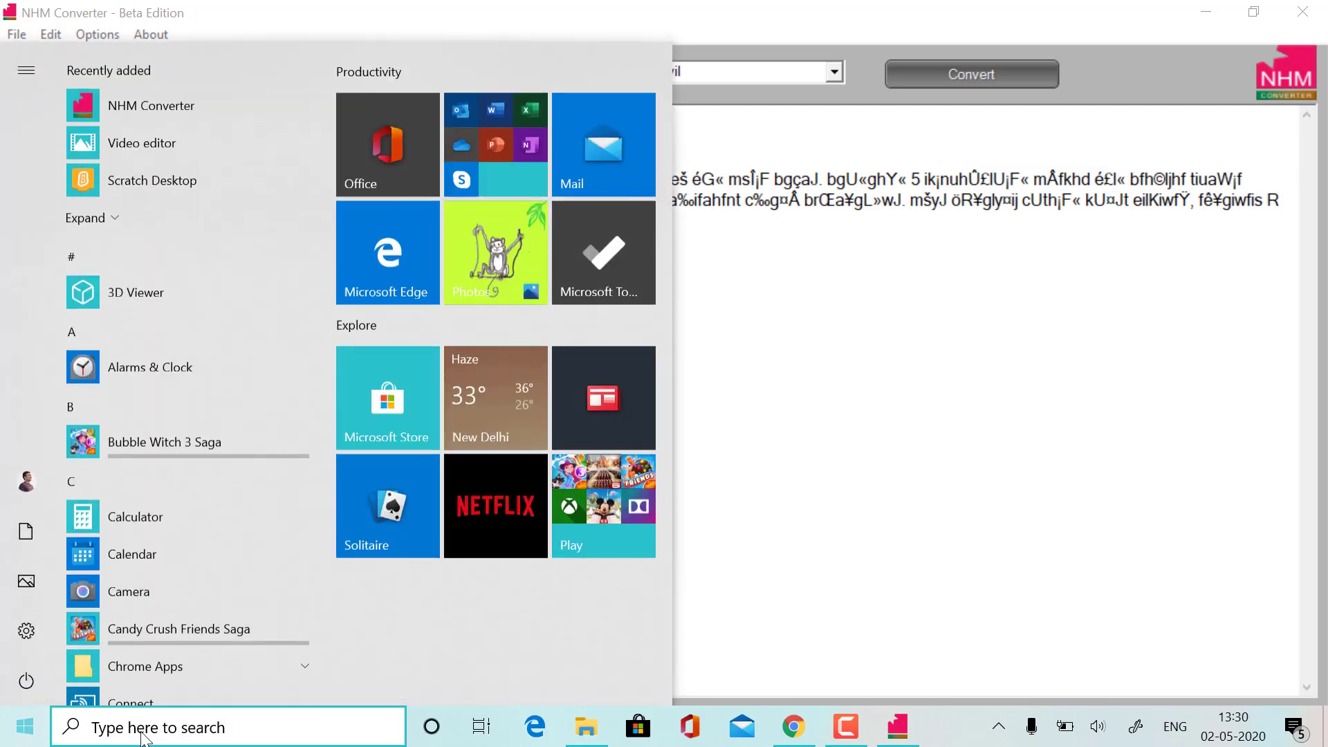
# Step: Open Microsoft Word, create a blank document, and paste the Vanavil-encoded article
pyautogui.write('word')
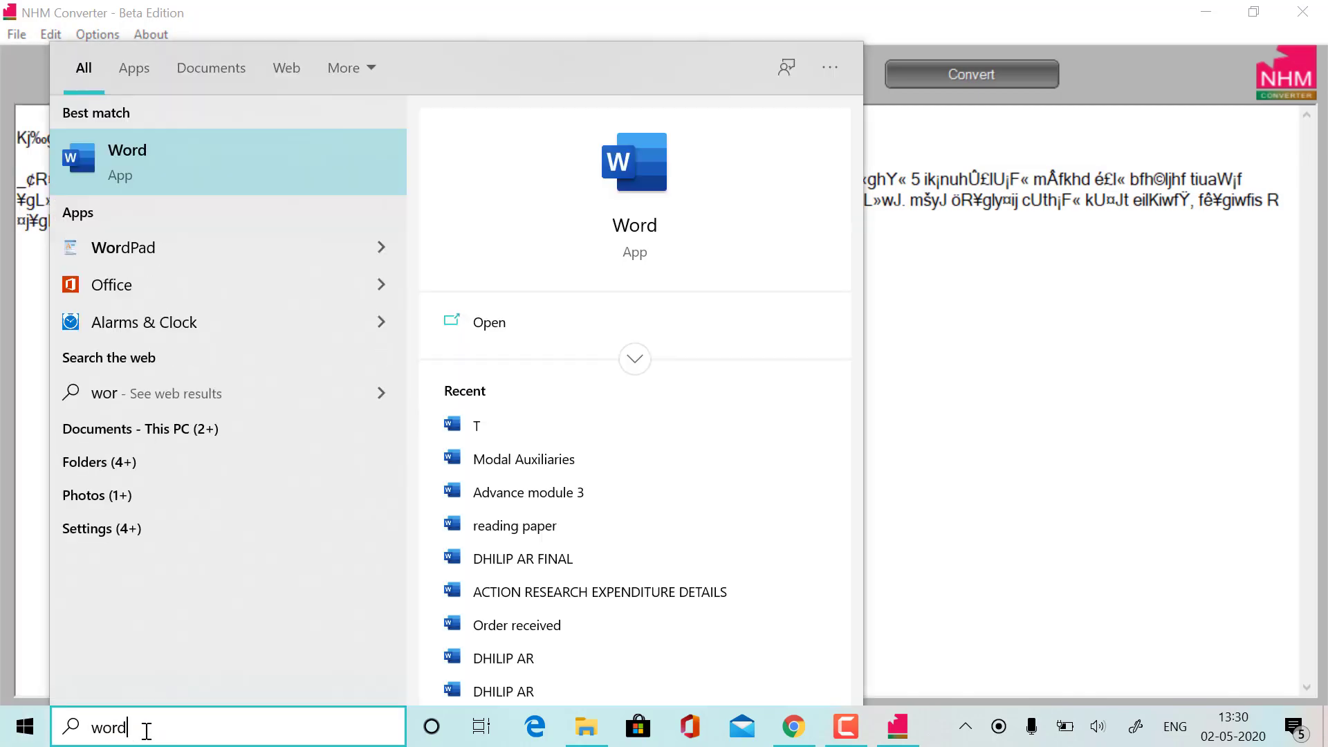
pyautogui.click(90, 155)
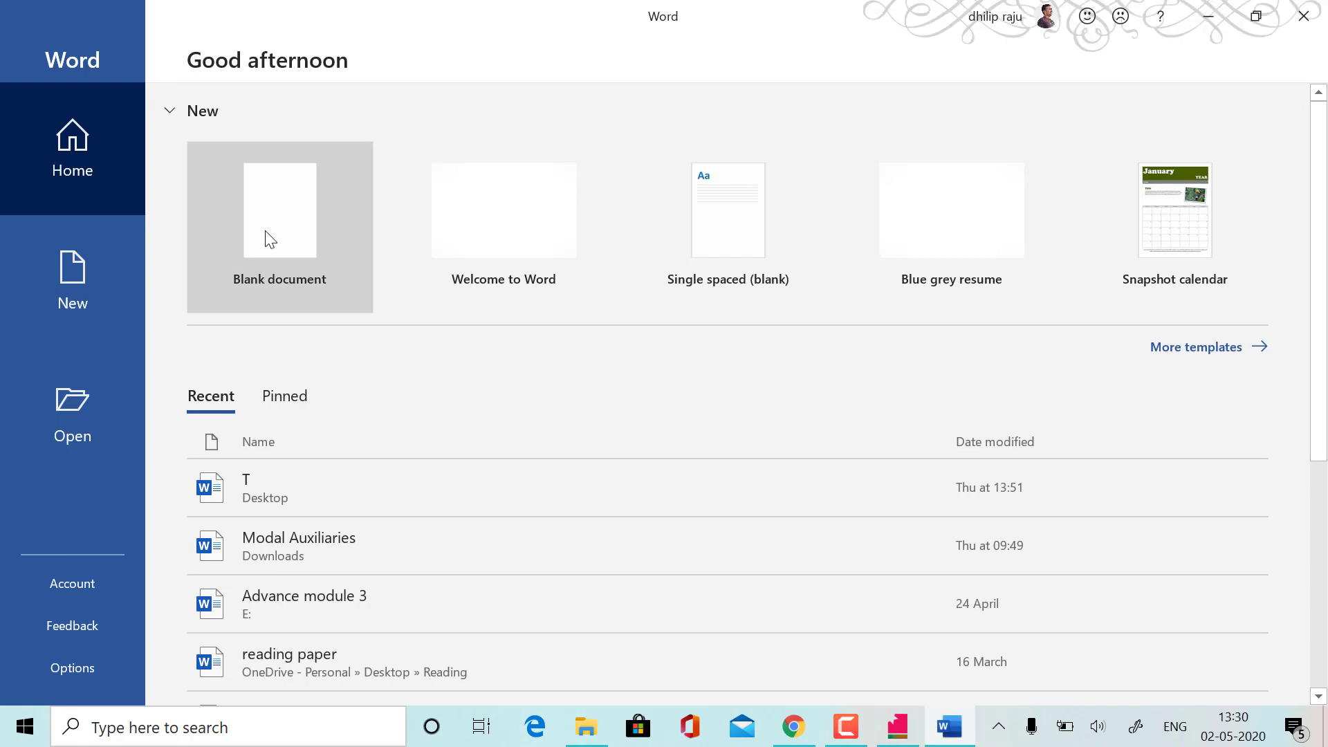
pyautogui.click(268, 238)
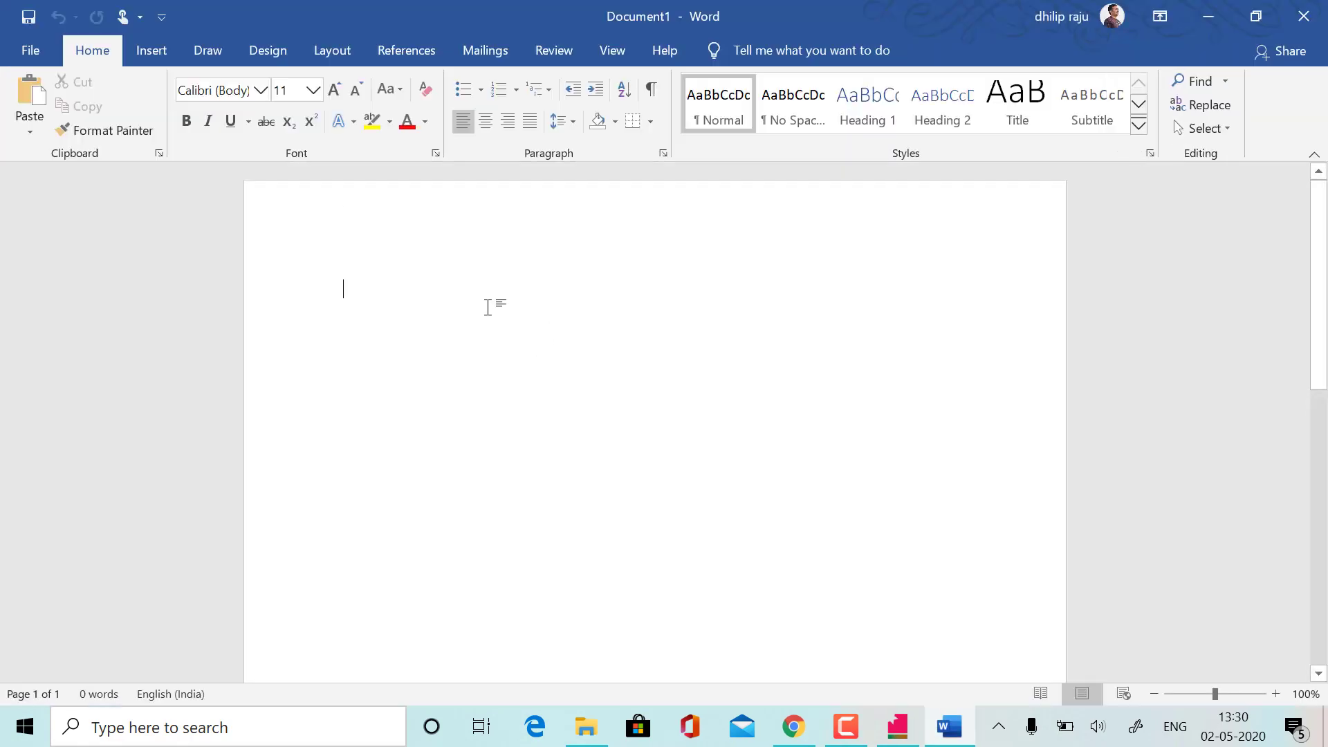
pyautogui.hotkey('ctrl', 'v')
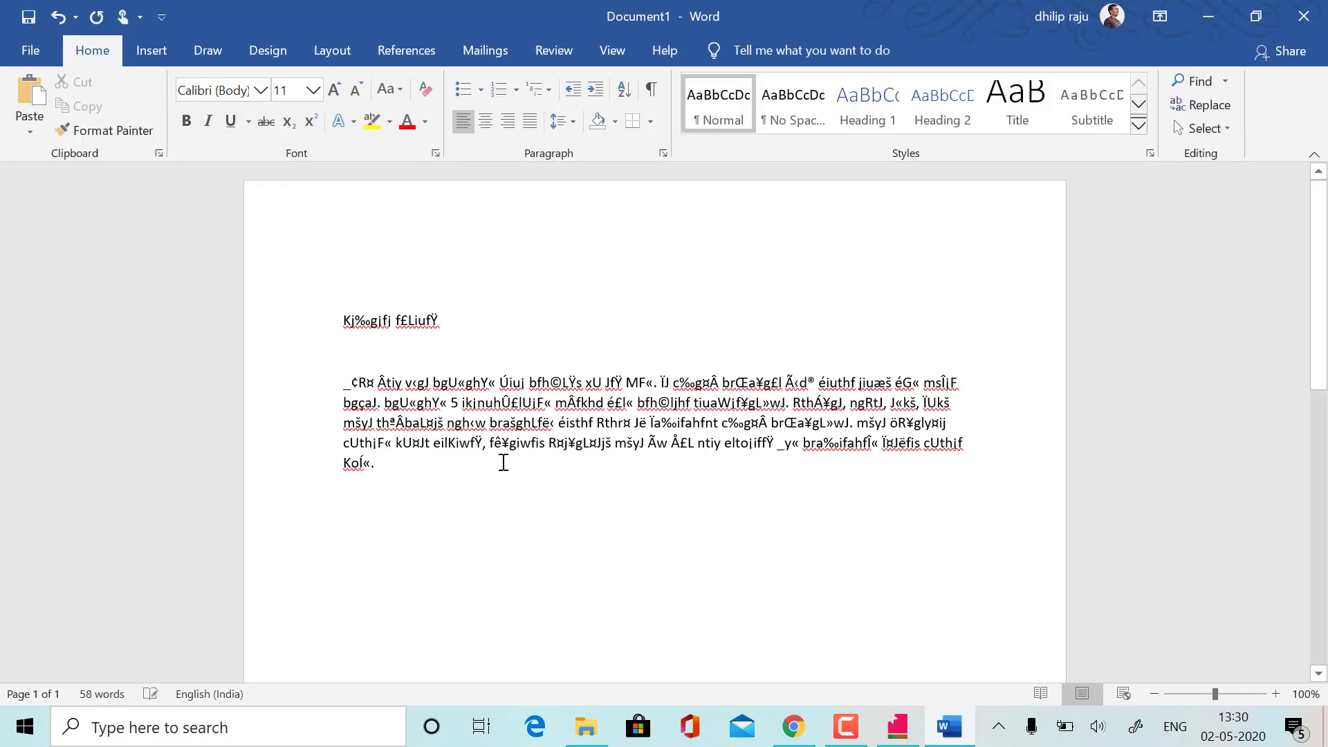
# Step: Apply the VANAVIL-Avvaiyar font to the whole article and grow it to 16 pt
pyautogui.moveTo(410, 475); pyautogui.dragTo(285, 293)
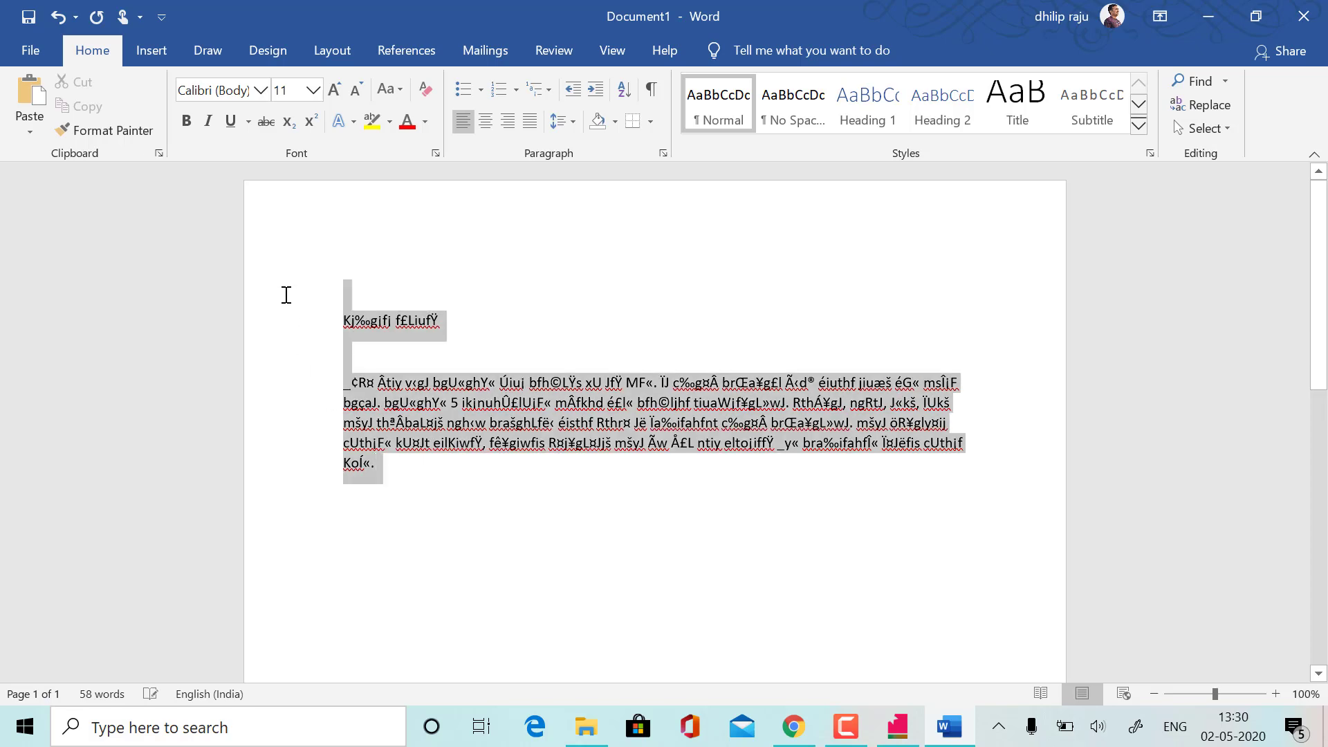
pyautogui.click(260, 93)
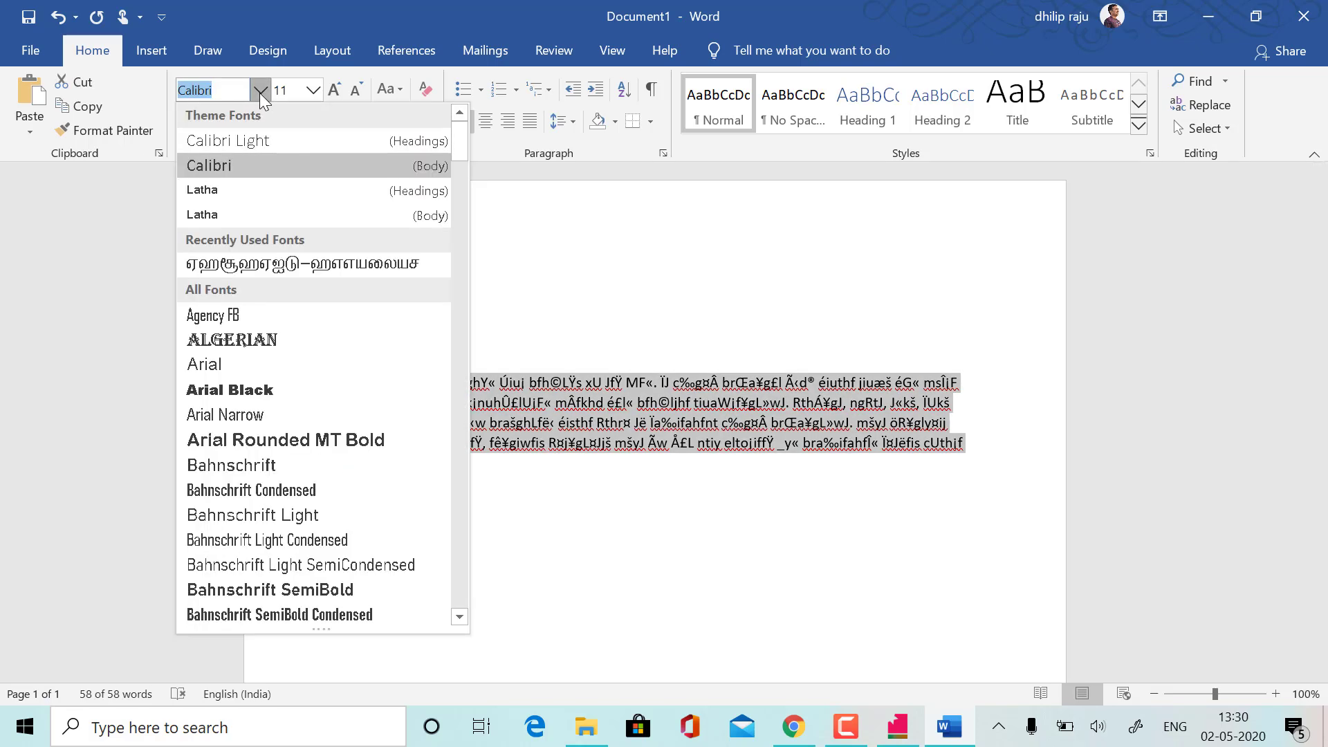
pyautogui.click(287, 266)
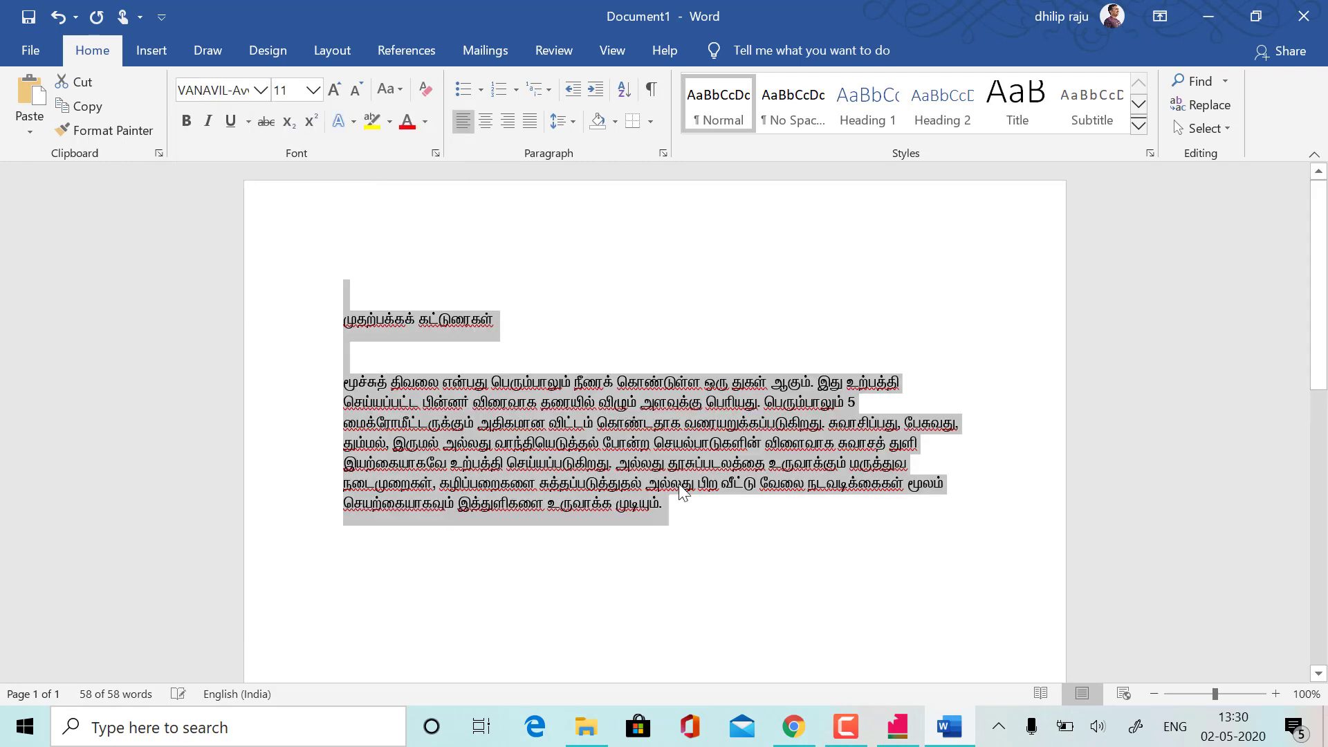
pyautogui.click(336, 97)
pyautogui.click(336, 96)
pyautogui.click(336, 97)
# Step: Try centring the article text, then return it to left alignment
pyautogui.click(720, 377)
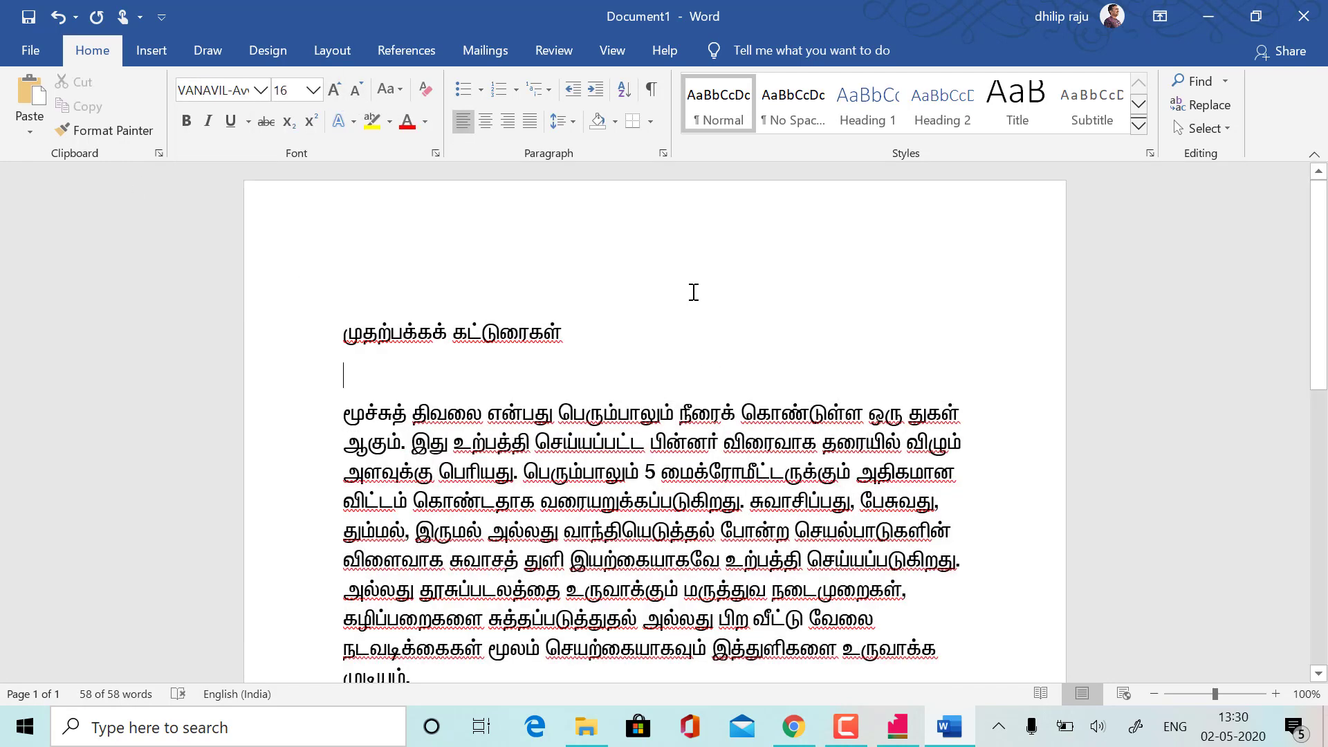
pyautogui.scroll(-2, 694, 292)
pyautogui.moveTo(519, 584); pyautogui.dragTo(323, 220)
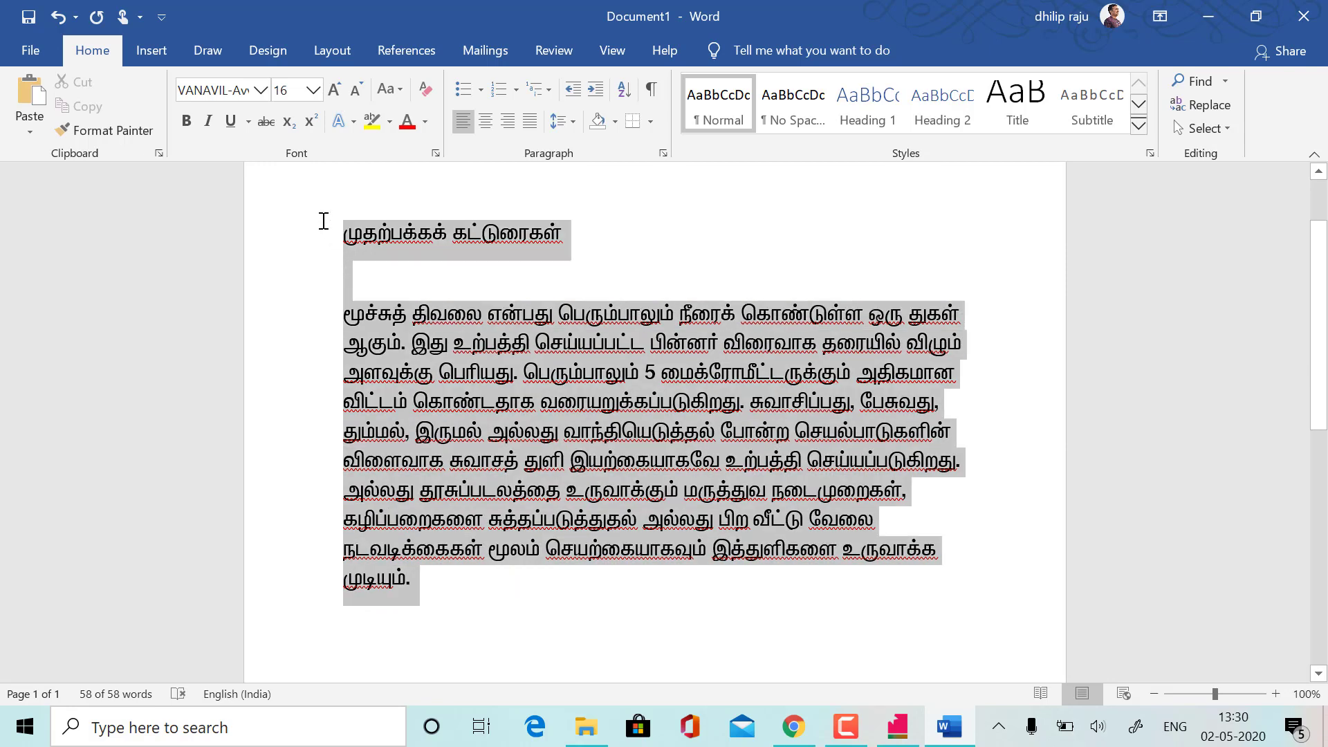
pyautogui.click(484, 128)
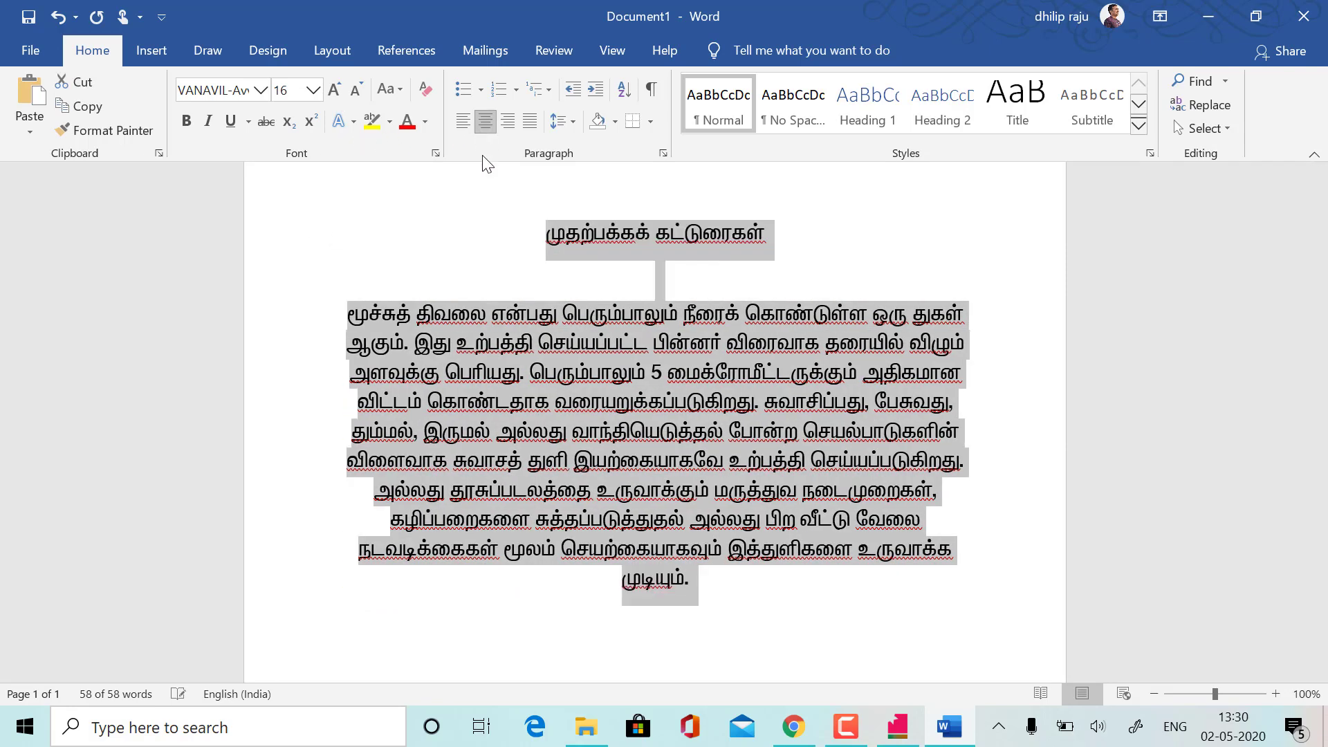
pyautogui.click(462, 124)
pyautogui.click(692, 654)
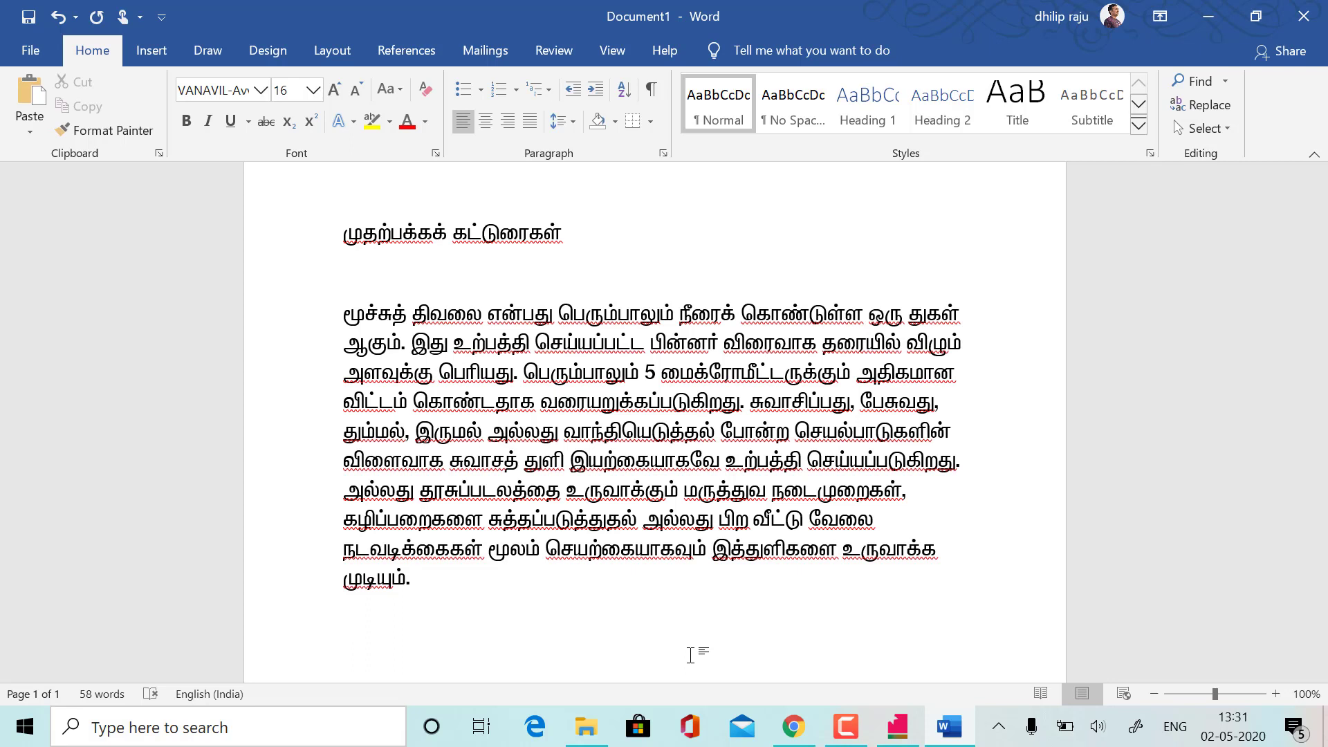
# Step: Start a new line and switch the keyboard to Tamil Phonetic Unicode input
pyautogui.press('Return')
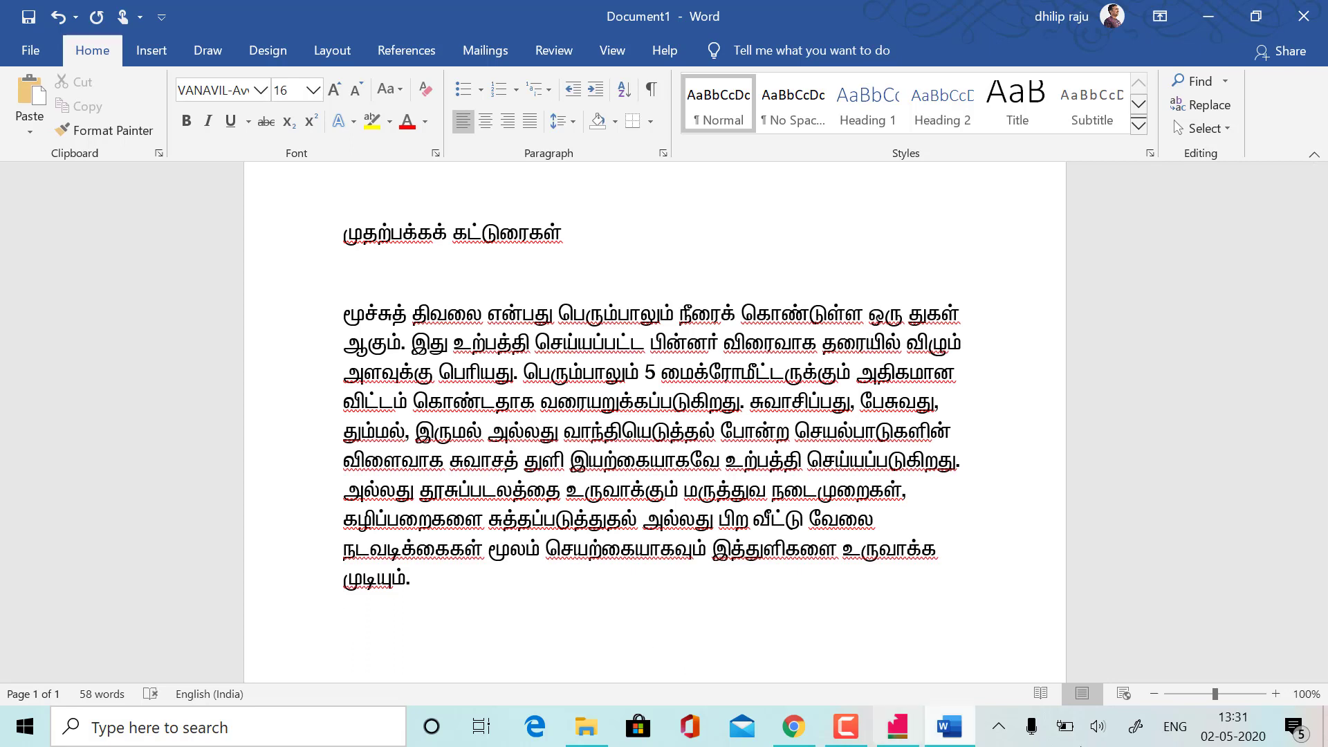
pyautogui.click(998, 726)
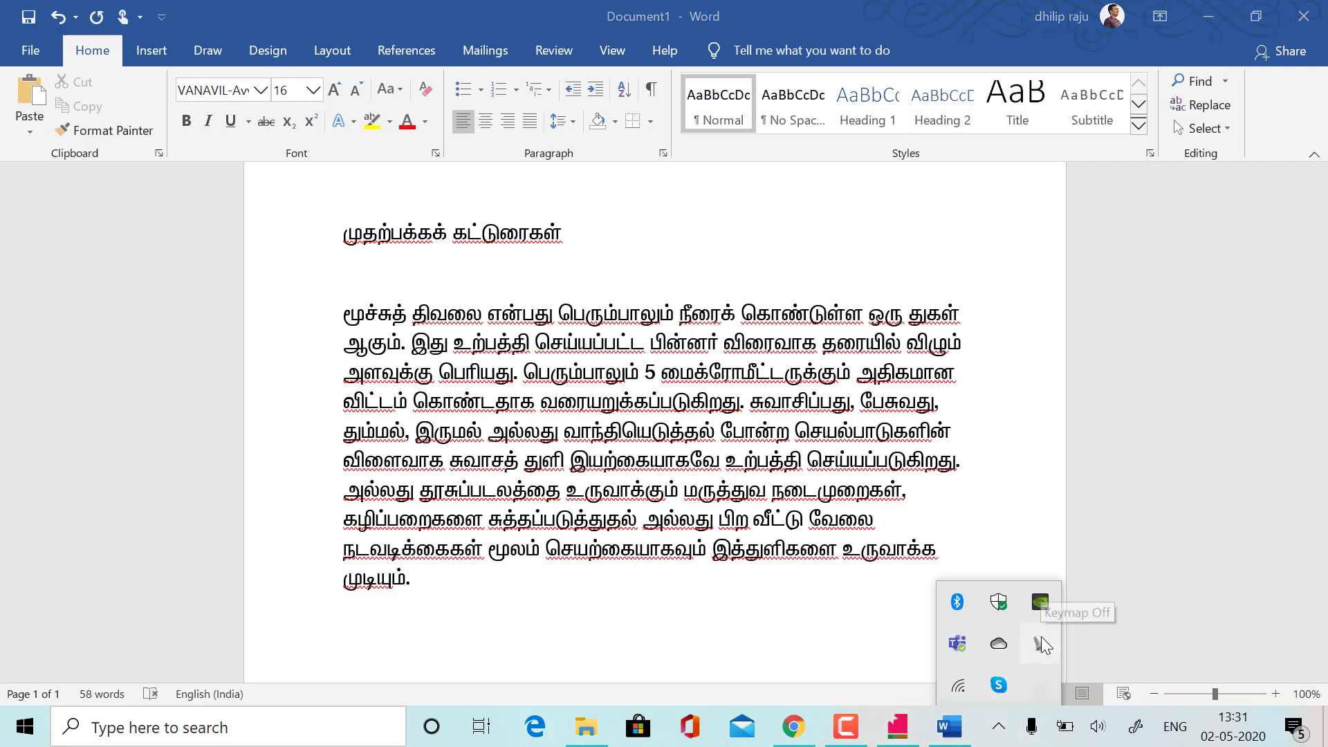
pyautogui.click(1040, 644)
pyautogui.click(1162, 484)
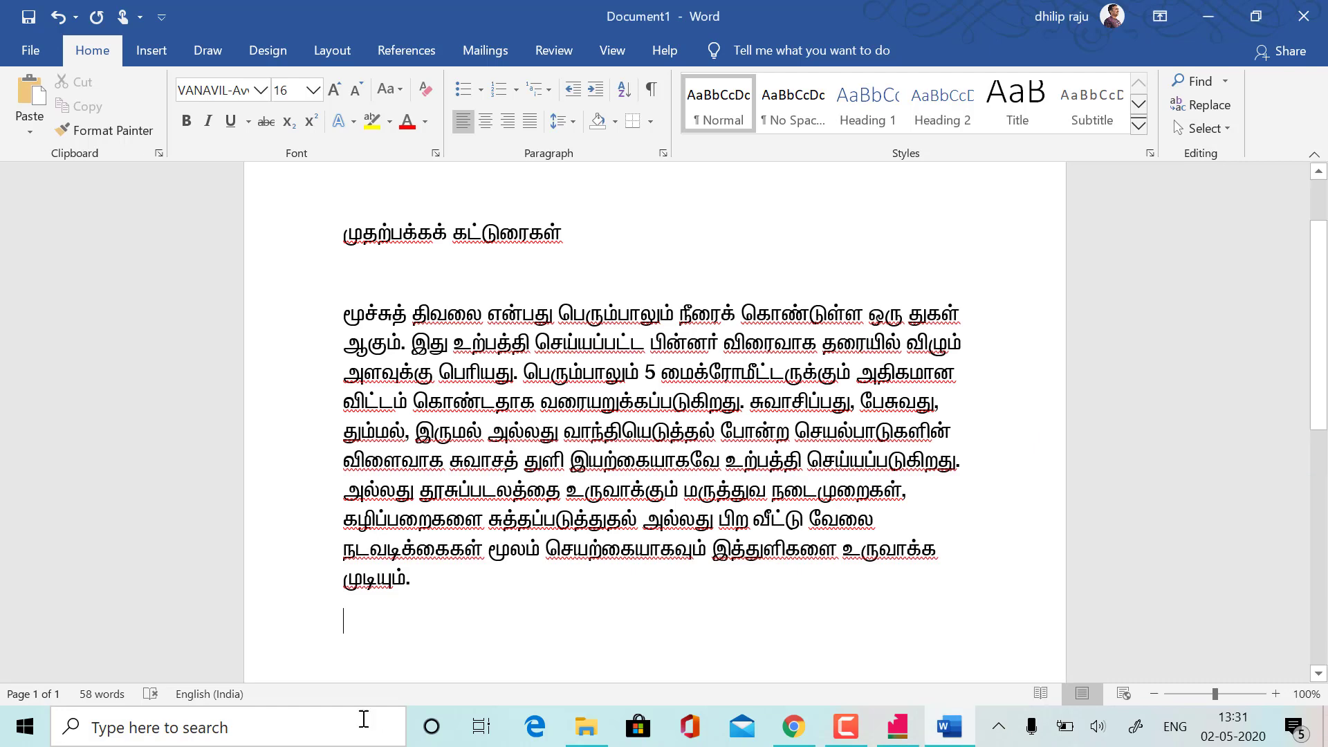
pyautogui.scroll(-3, 364, 619)
# Step: Type the heading 'அனுப்புனர்' and the sender's name on the next line
pyautogui.write('an')
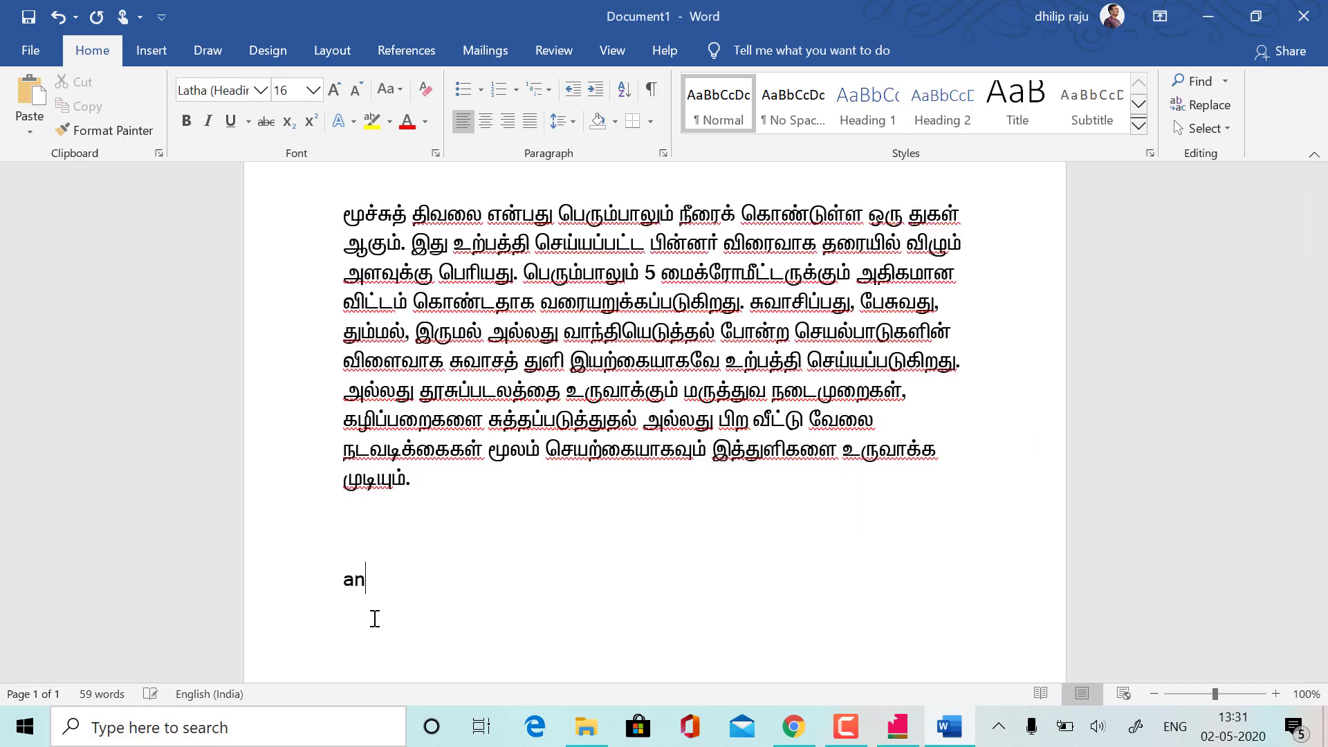
pyautogui.press('BackSpace')
pyautogui.press('BackSpace')
pyautogui.write('அனு')
pyautogui.write('ப்ப்')
pyautogui.write('ர்')
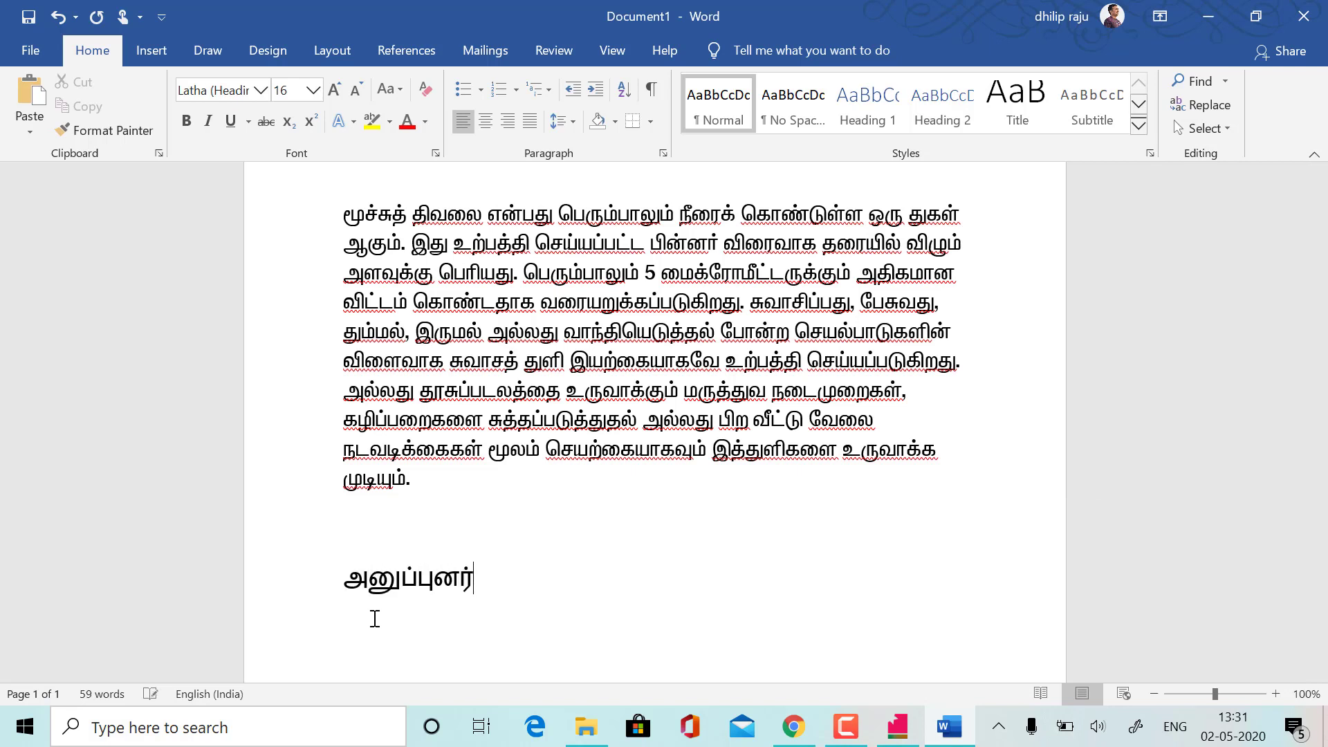
pyautogui.press('Return')
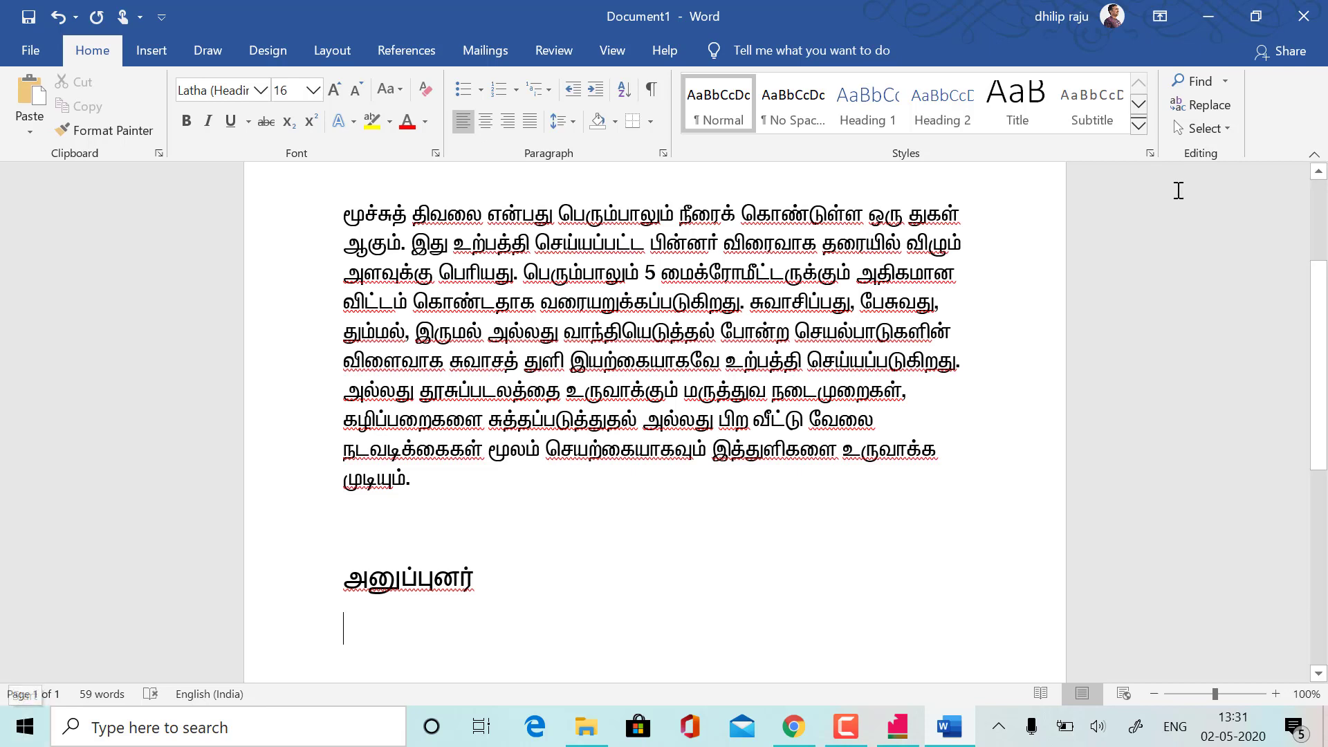
pyautogui.write('ஸ்ரீ')
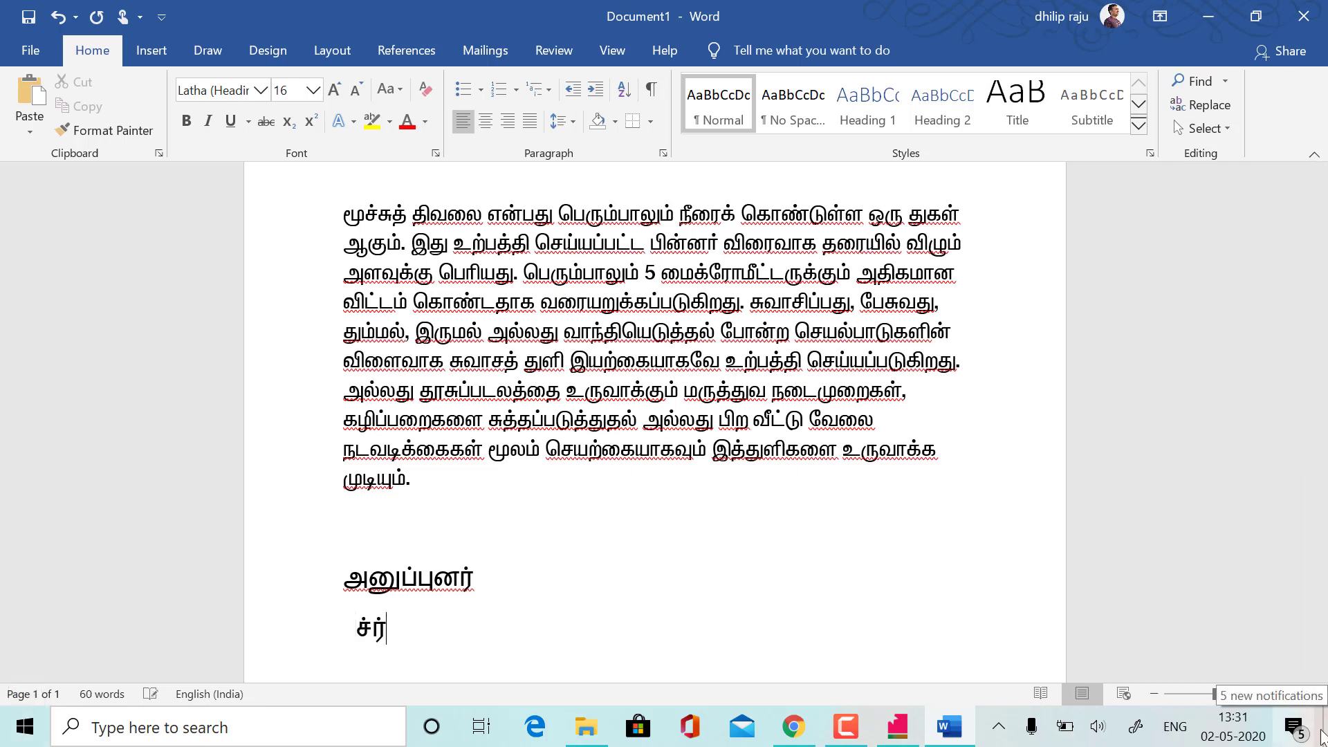
pyautogui.write('.திலிப்')
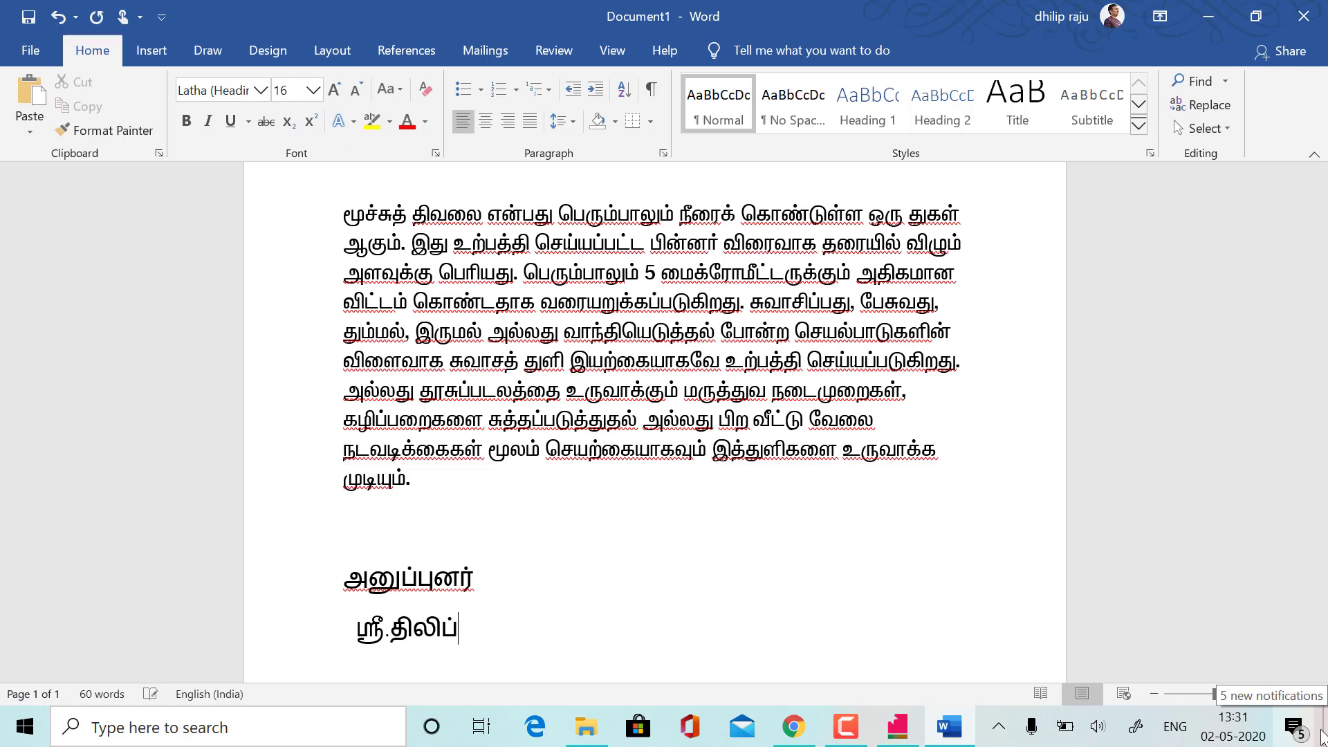
# Step: Type the school line 'அரசு மேல்நிலைப்பள்ளி', fix its spacing, and select the three lines
pyautogui.press('Return')
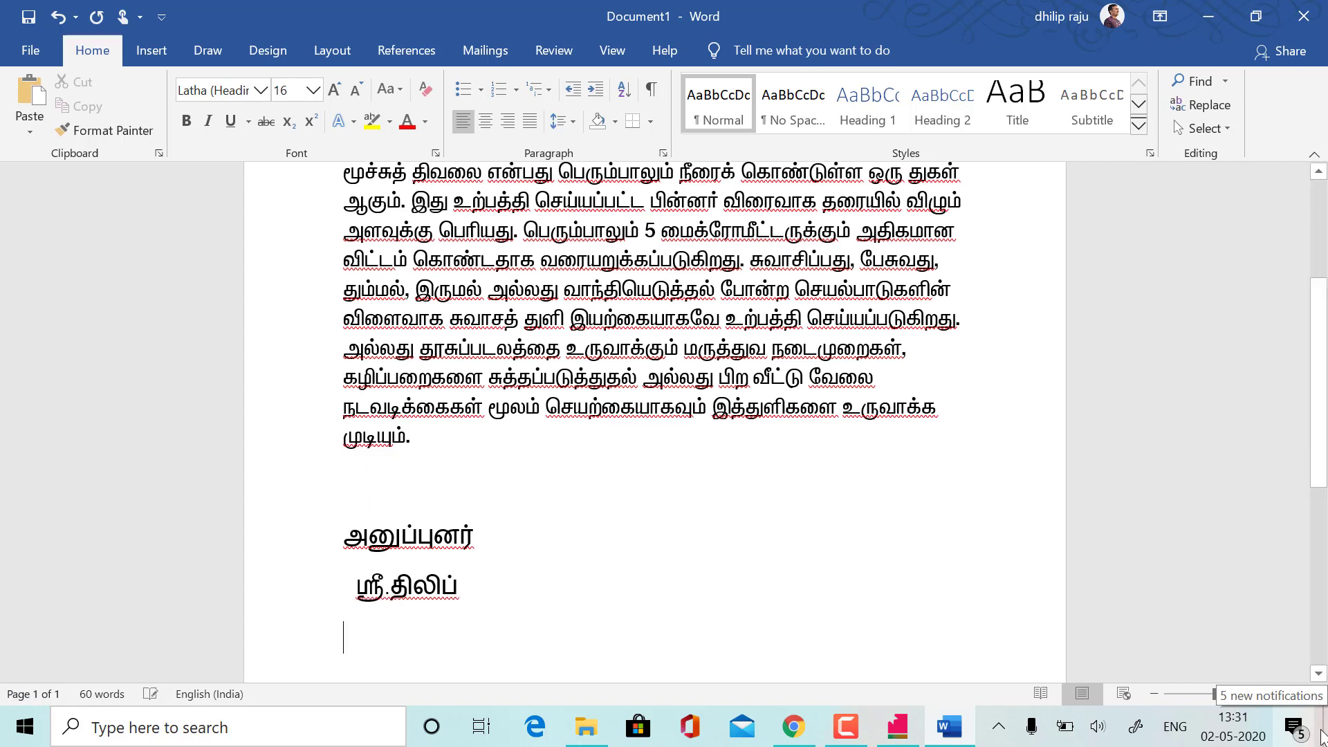
pyautogui.write('அரசு ')
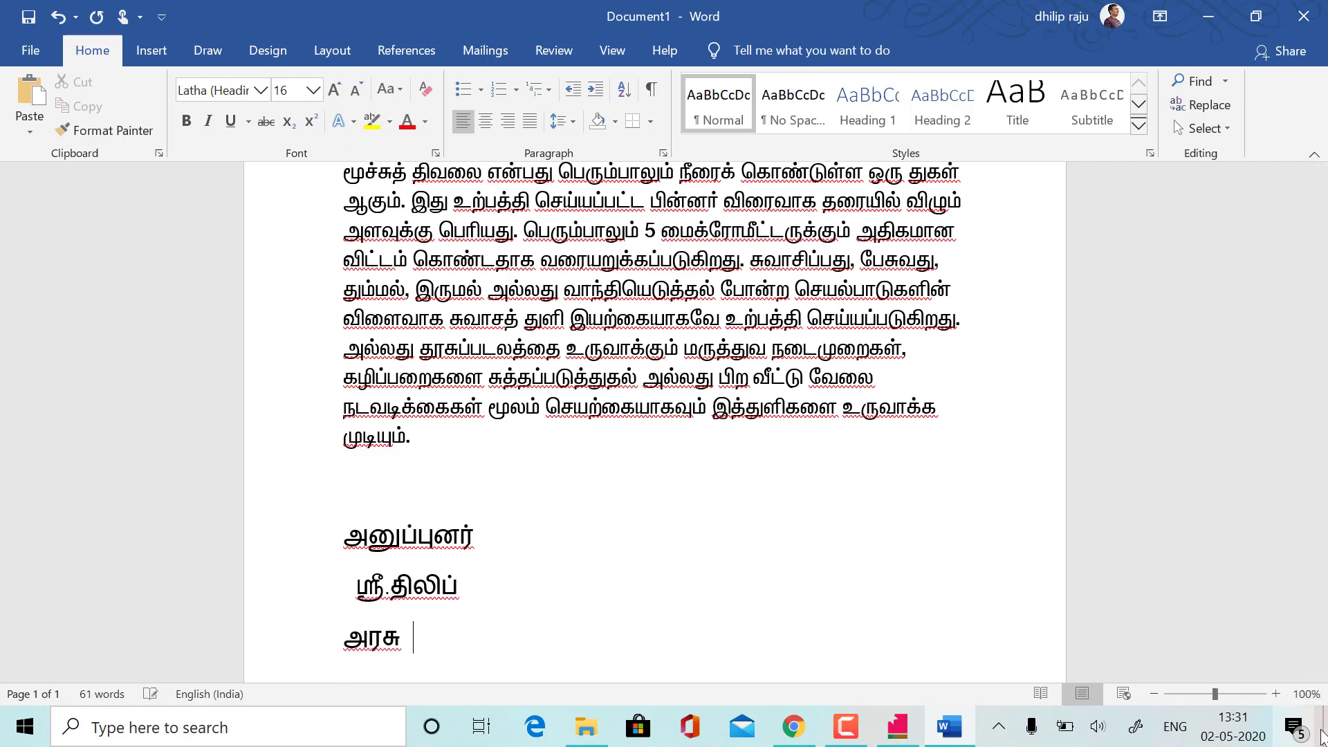
pyautogui.write('மேல்ண்')
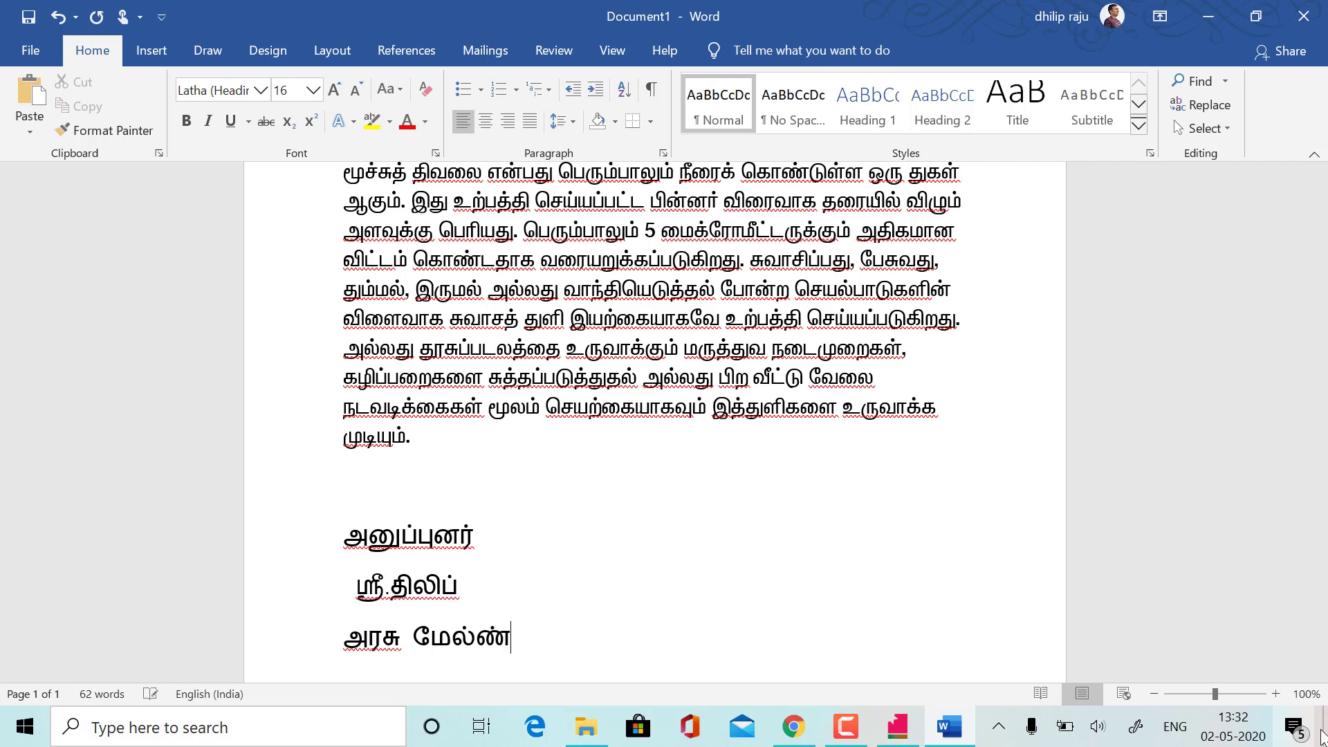
pyautogui.press('BackSpace')
pyautogui.press('BackSpace')
pyautogui.press('BackSpace')
pyautogui.press('BackSpace')
pyautogui.write('ல்  நில')
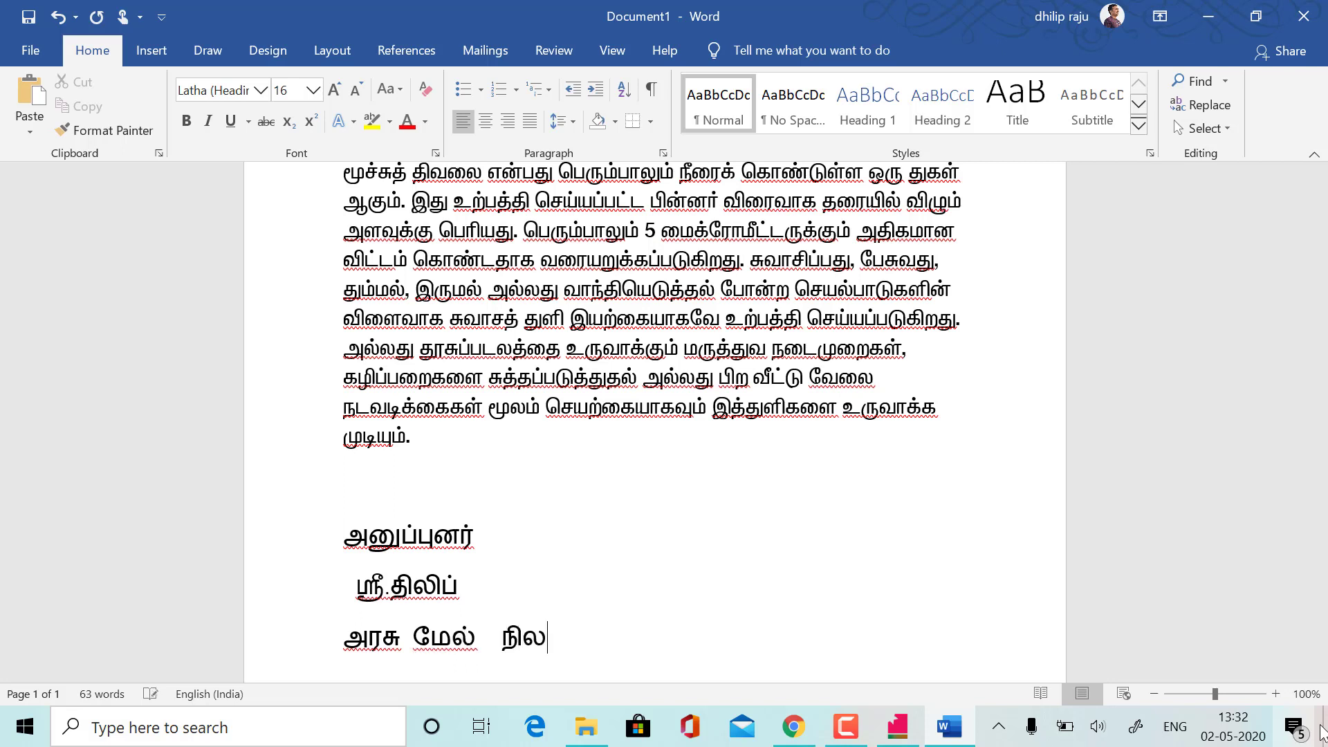
pyautogui.write('ைப் ப')
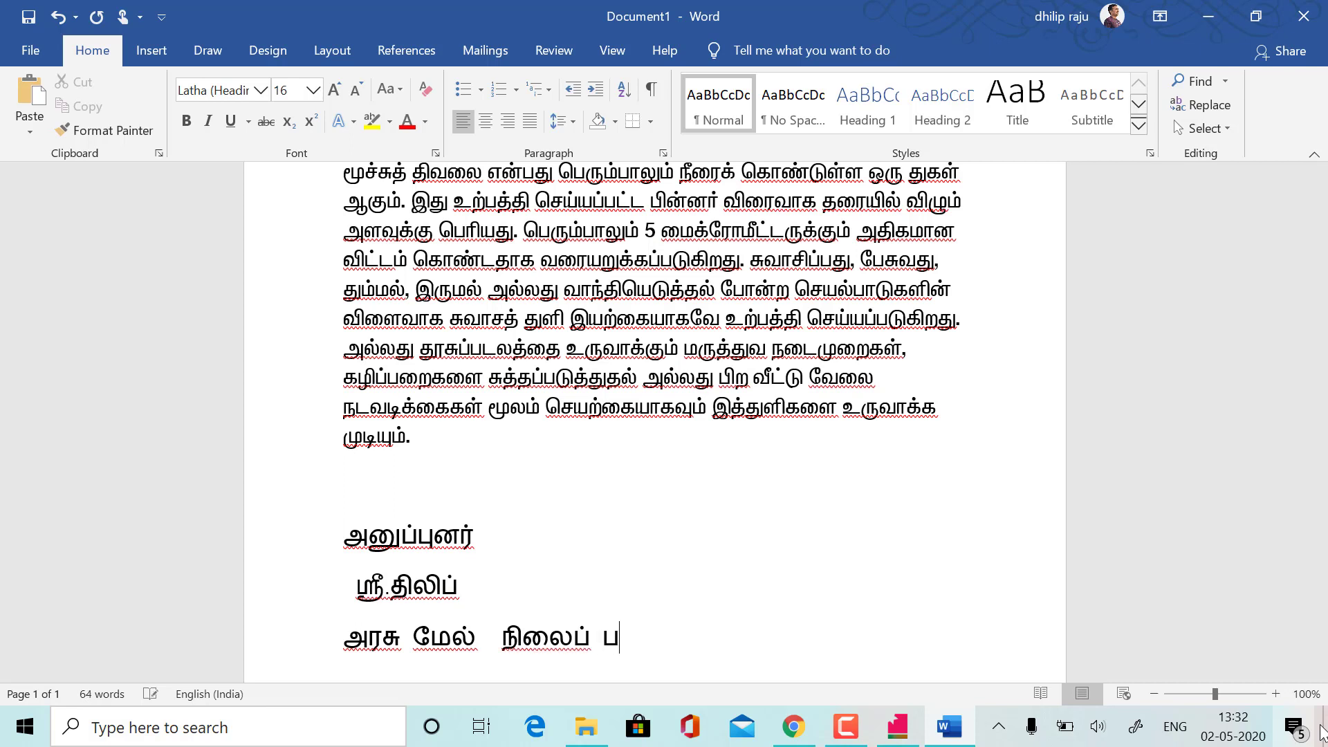
pyautogui.write('ள்ளி')
pyautogui.hotkey('ctrl', 'Left')
pyautogui.hotkey('ctrl', 'Left')
pyautogui.press('BackSpace')
pyautogui.click(500, 637)
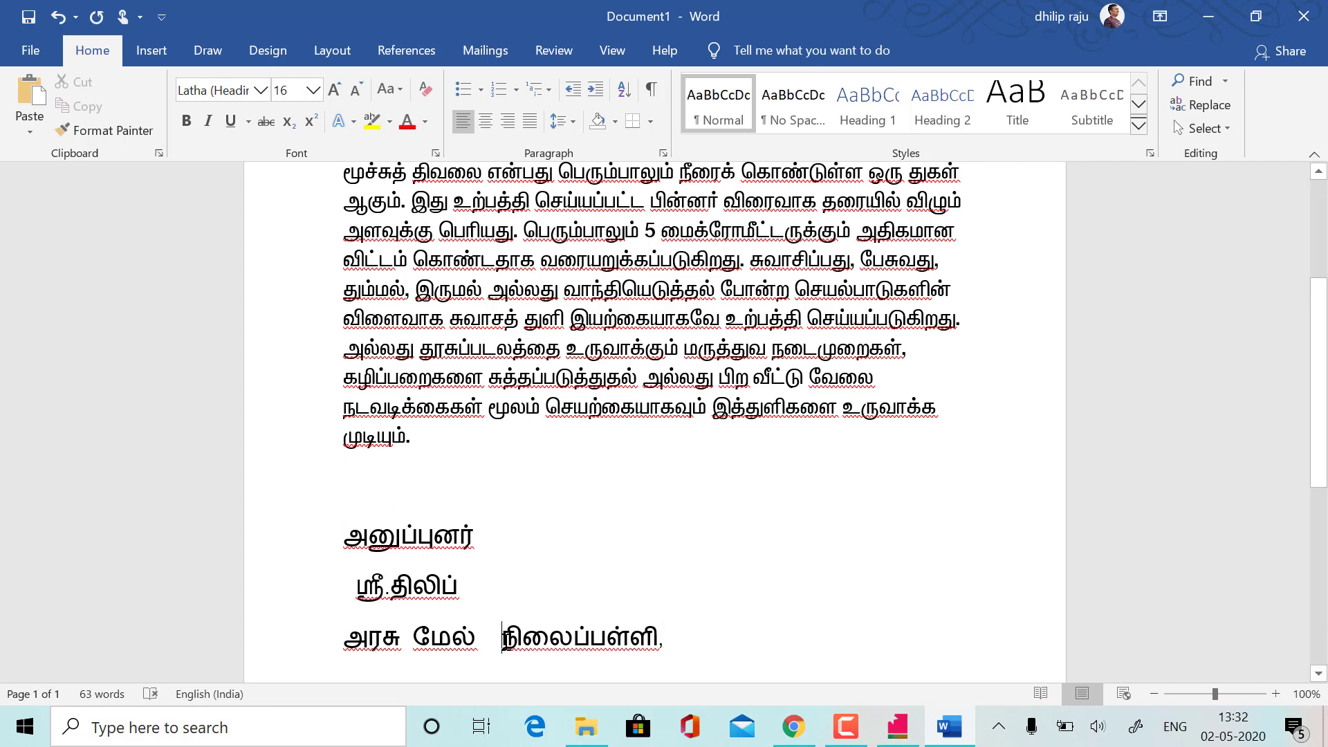
pyautogui.press('BackSpace')
pyautogui.press('BackSpace')
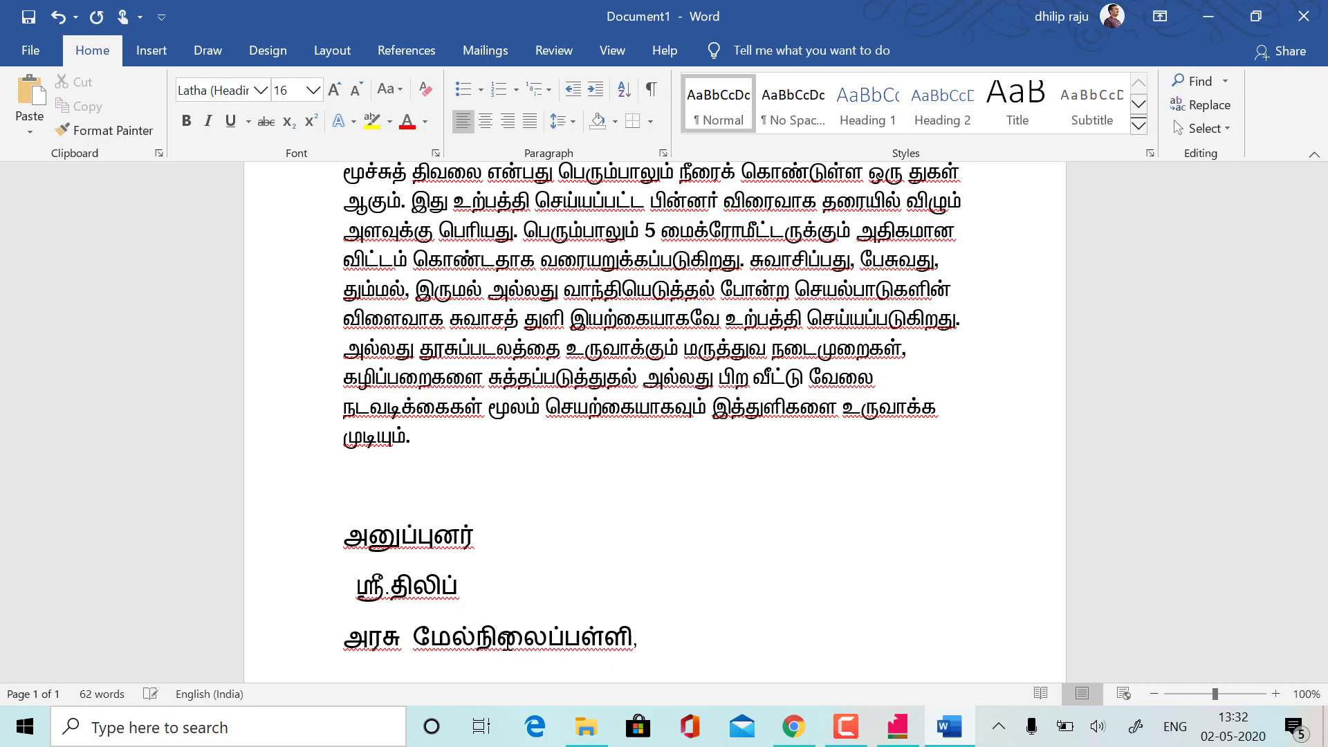
pyautogui.moveTo(651, 637); pyautogui.dragTo(304, 553)
pyautogui.hotkey('ctrl', 'c')
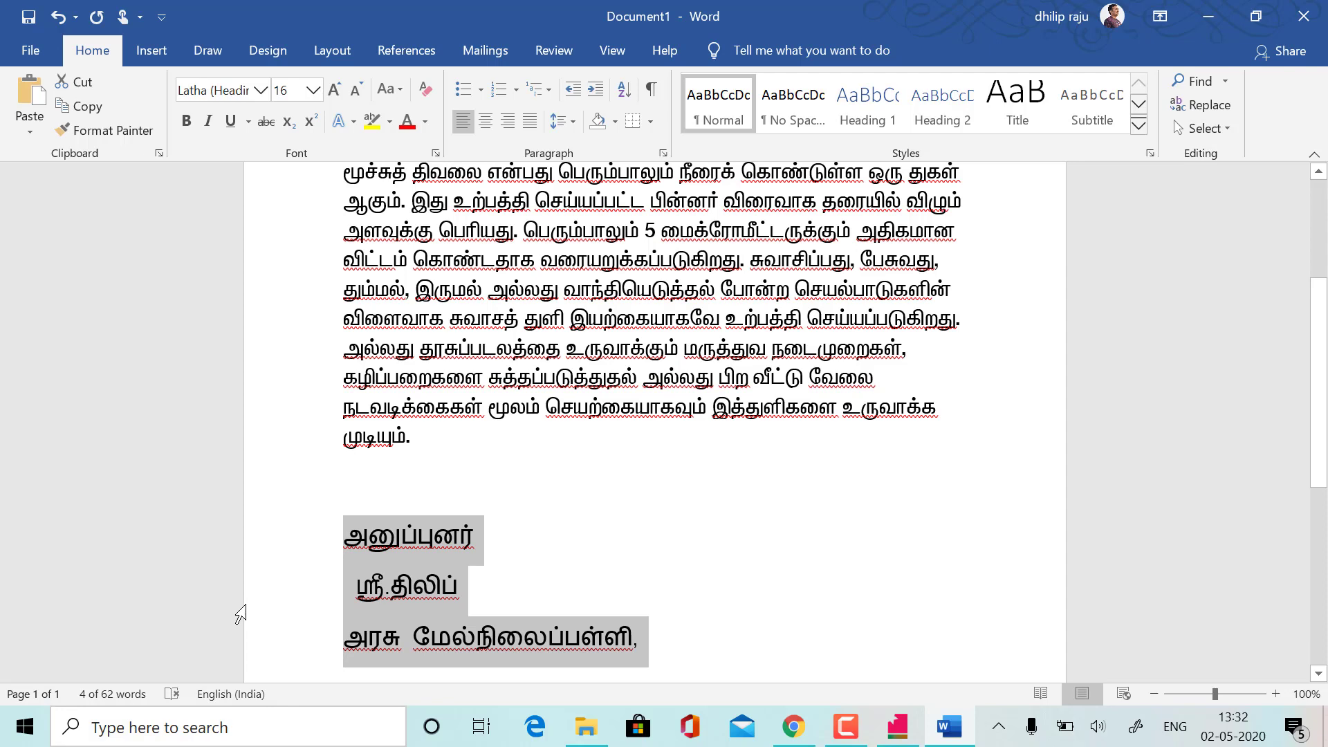
# Step: Move the three sender lines into NHM Converter, convert them to Vanavil, and select the output
pyautogui.press('Delete')
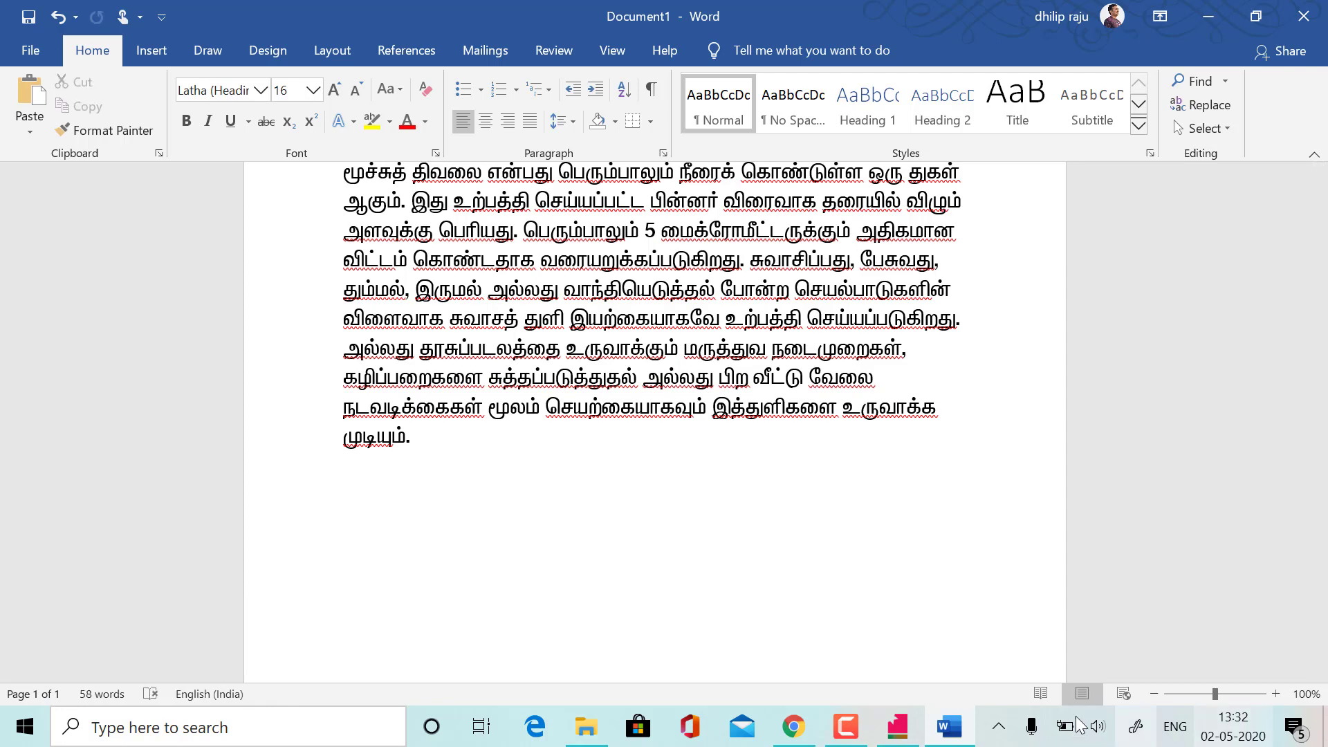
pyautogui.click(912, 739)
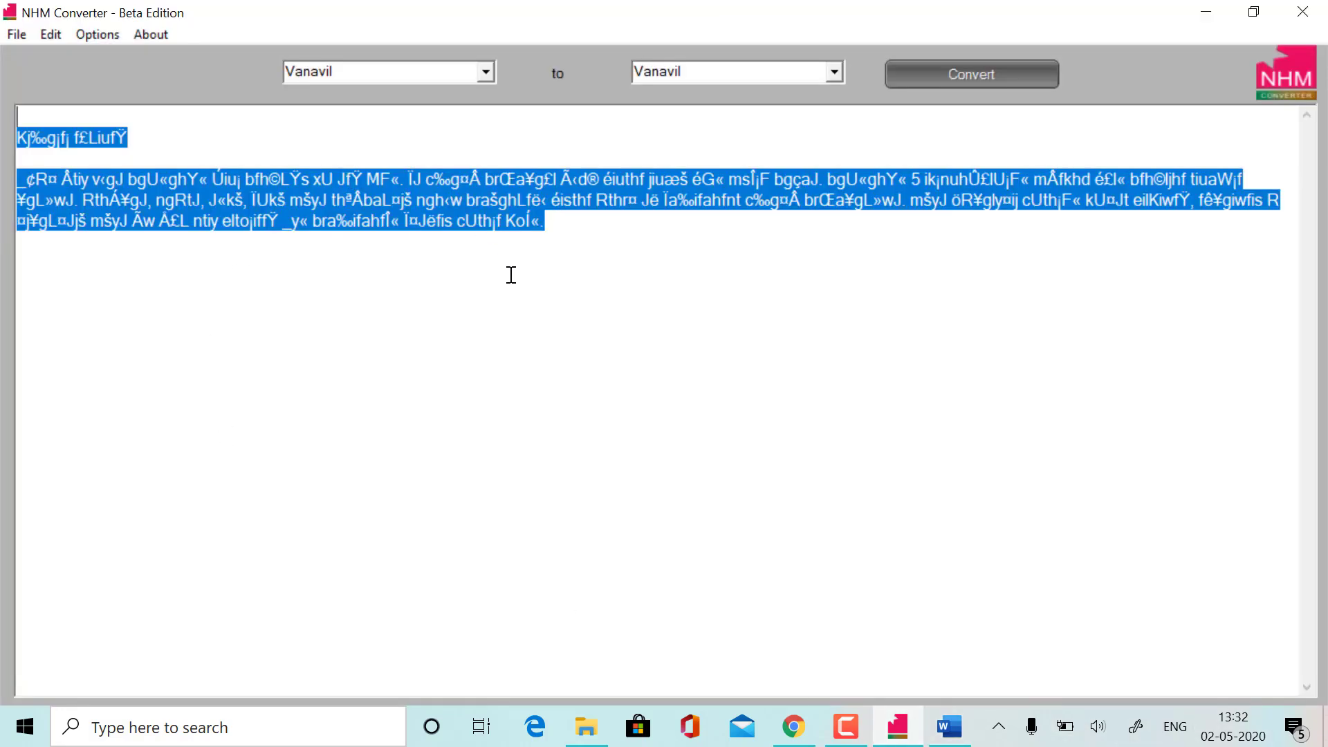
pyautogui.press('Delete')
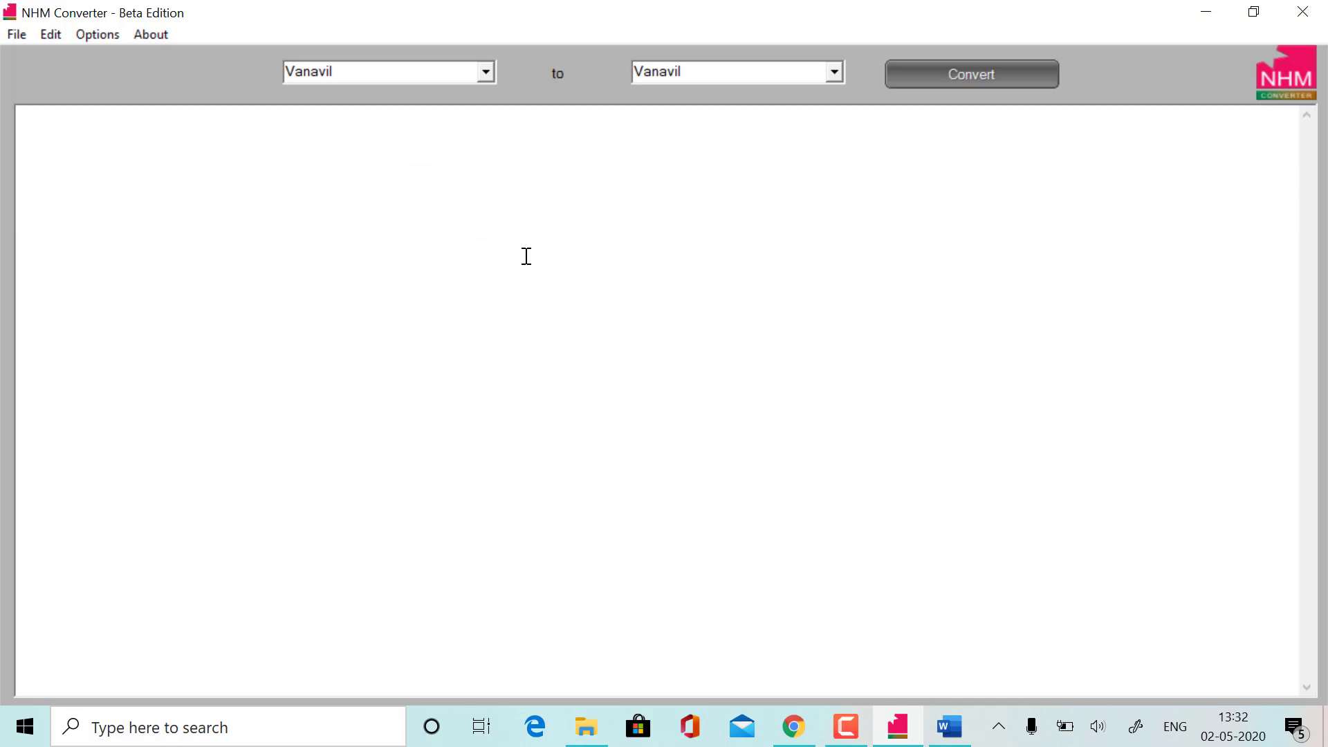
pyautogui.hotkey('ctrl', 'v')
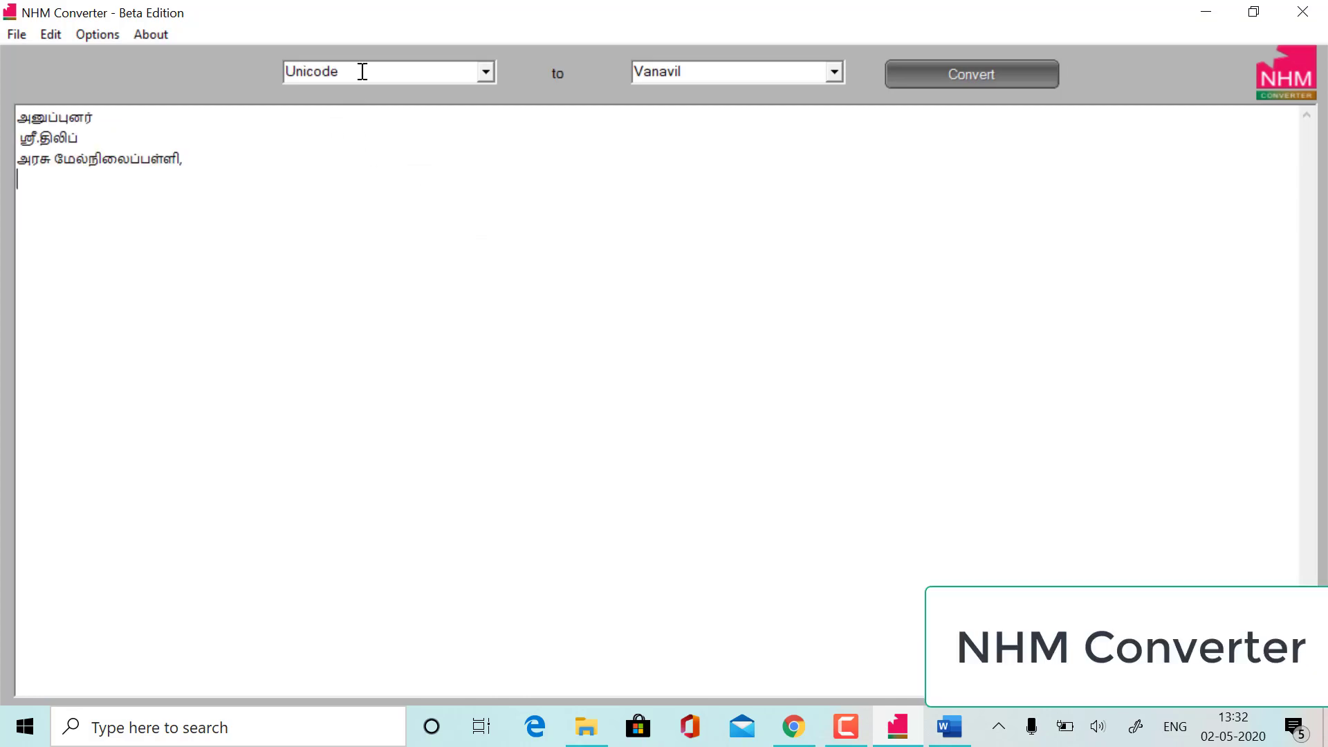
pyautogui.click(898, 727)
pyautogui.click(898, 726)
pyautogui.click(918, 81)
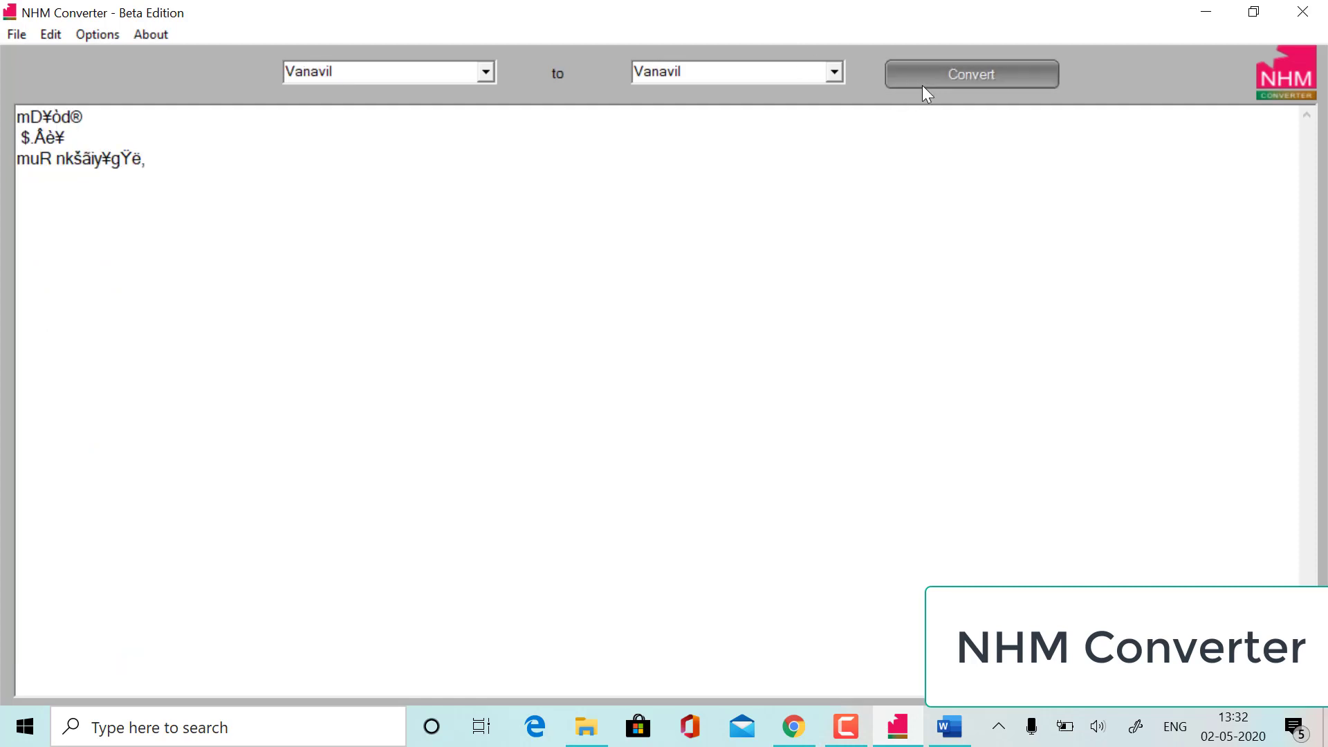
pyautogui.moveTo(279, 166); pyautogui.dragTo(17, 109)
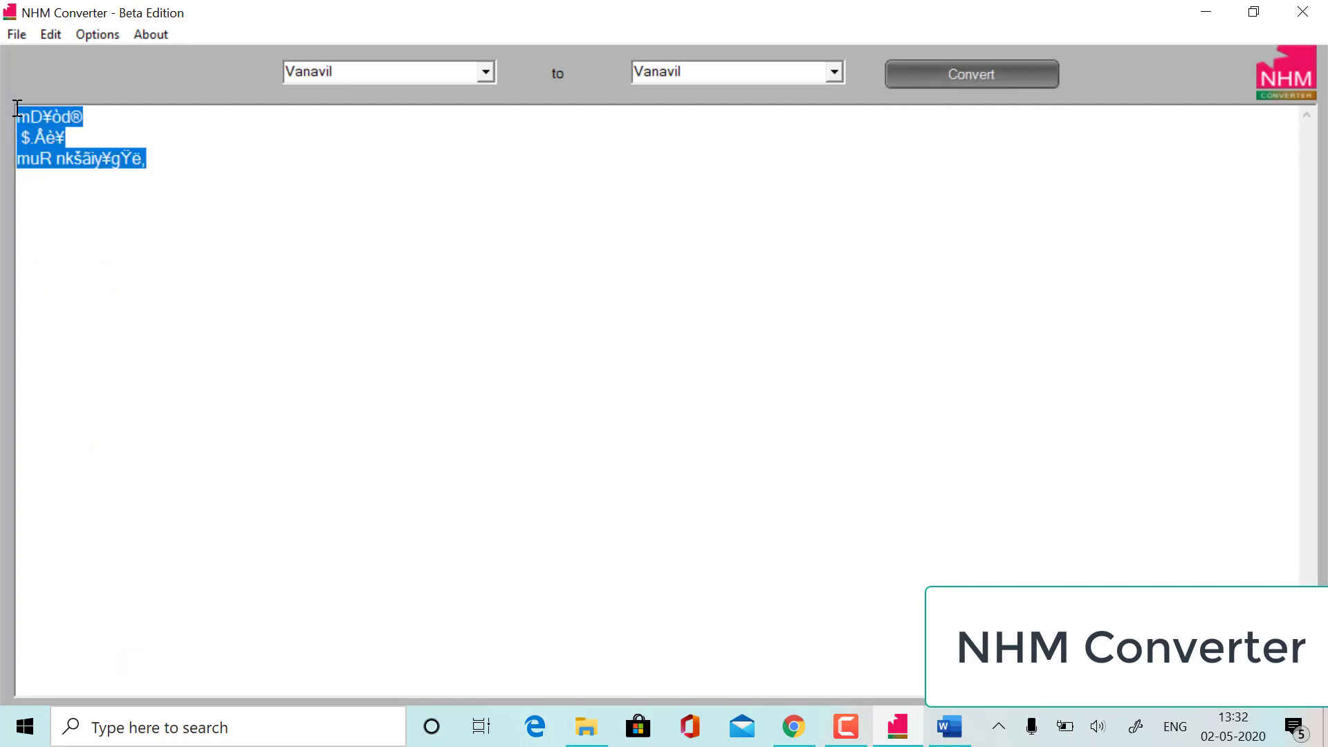
# Step: Paste the converted sender lines back into the Word document below the article
pyautogui.click(949, 727)
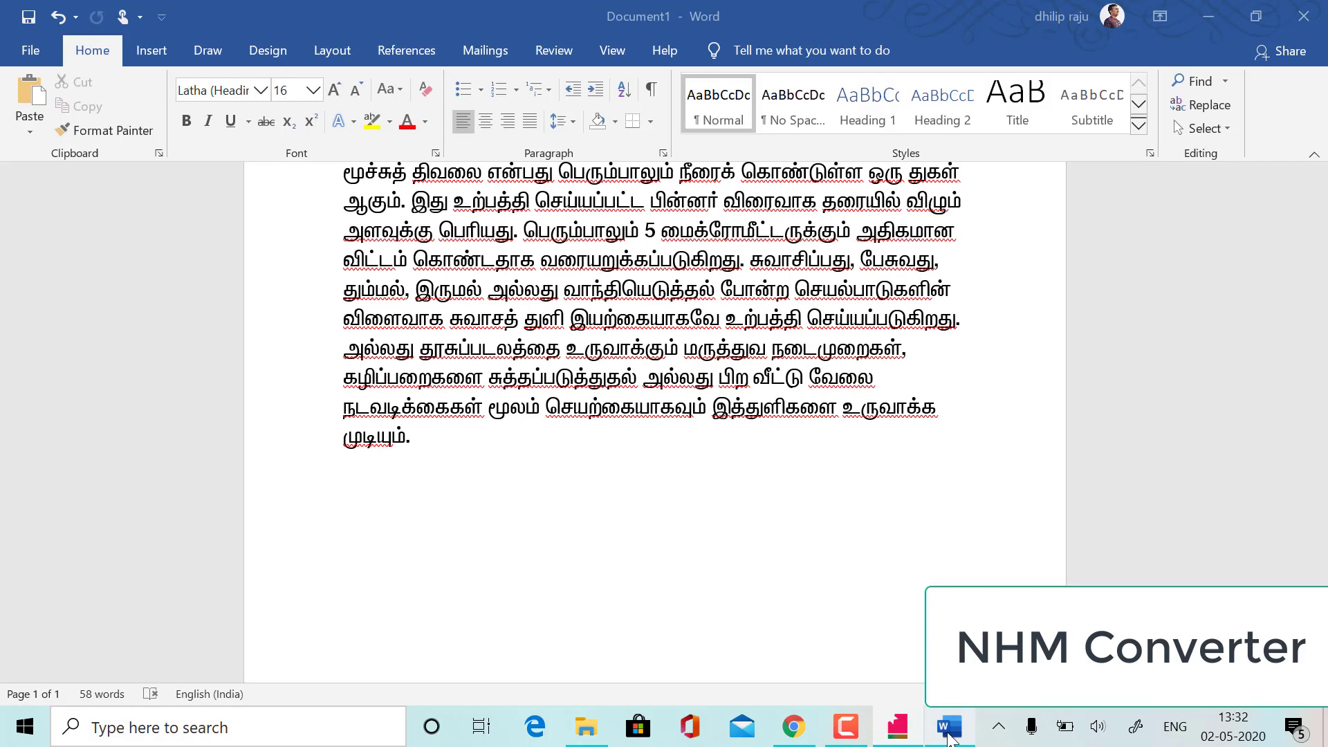
pyautogui.click(526, 515)
pyautogui.write('mD¥òd® $.Âè¥ muR nkšãiy¥gŸë,')
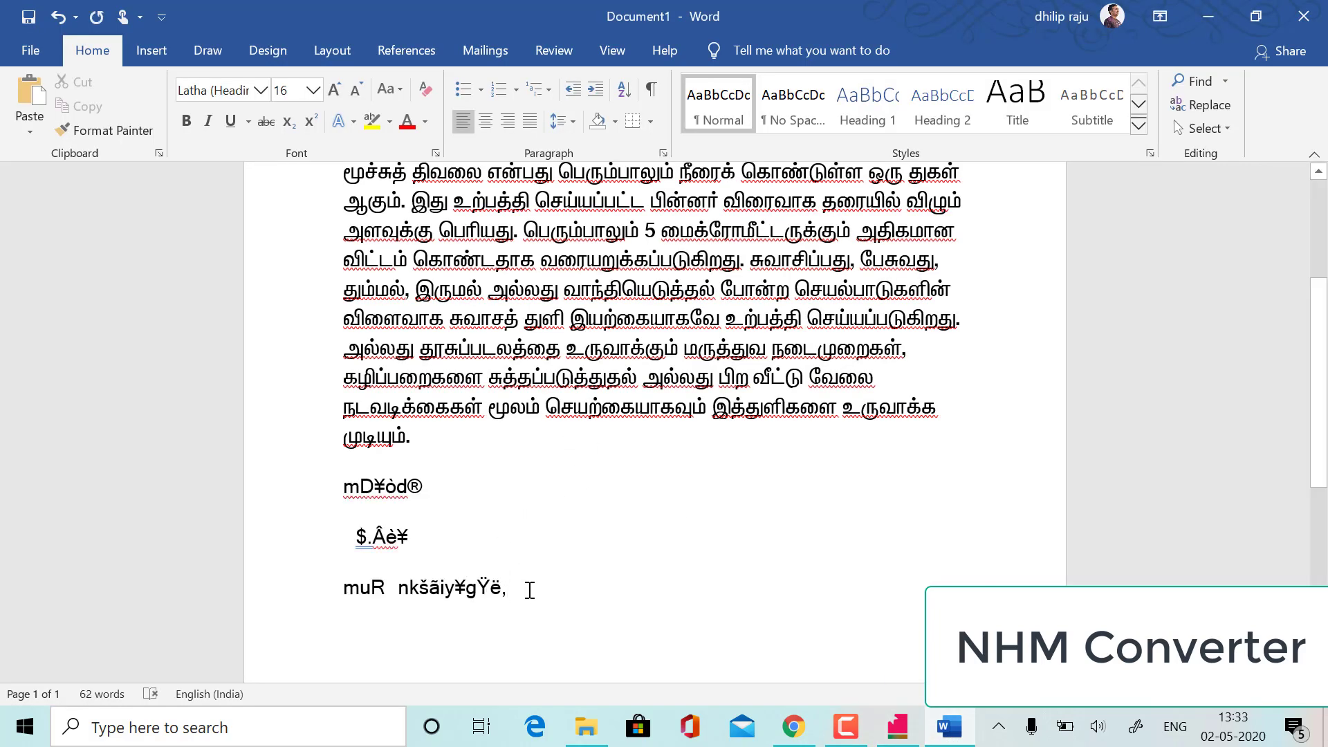
# Step: Set the three pasted sender lines in the VANAVIL-Avvaiyar font so they display as Tamil
pyautogui.moveTo(529, 590); pyautogui.dragTo(273, 480)
pyautogui.click(259, 90)
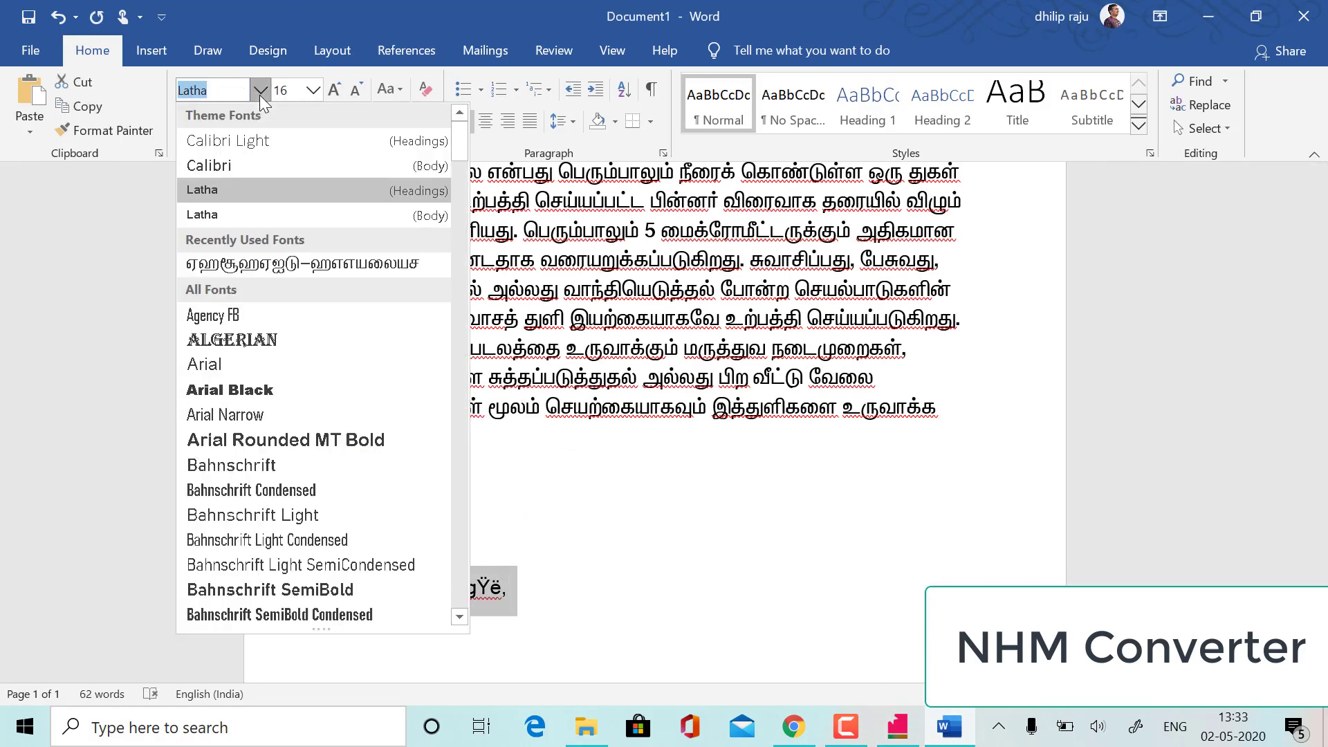
pyautogui.click(309, 263)
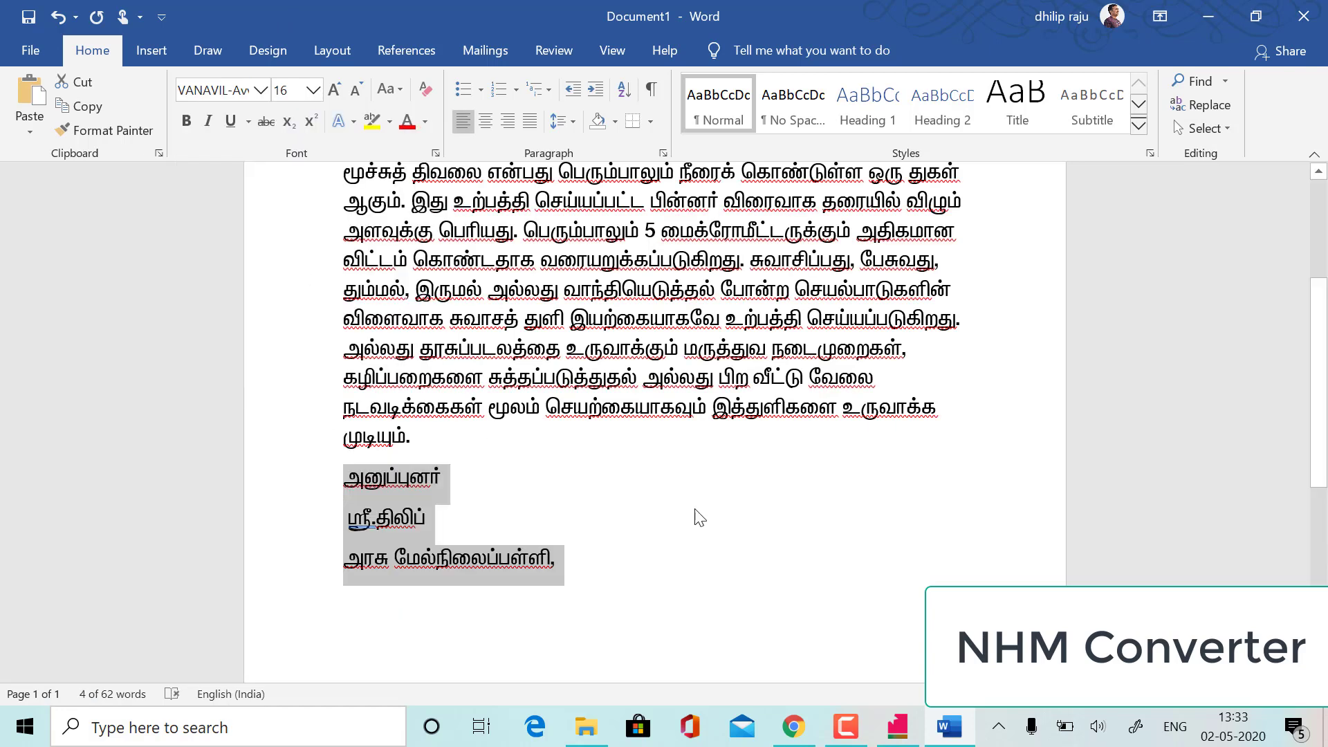
pyautogui.click(666, 498)
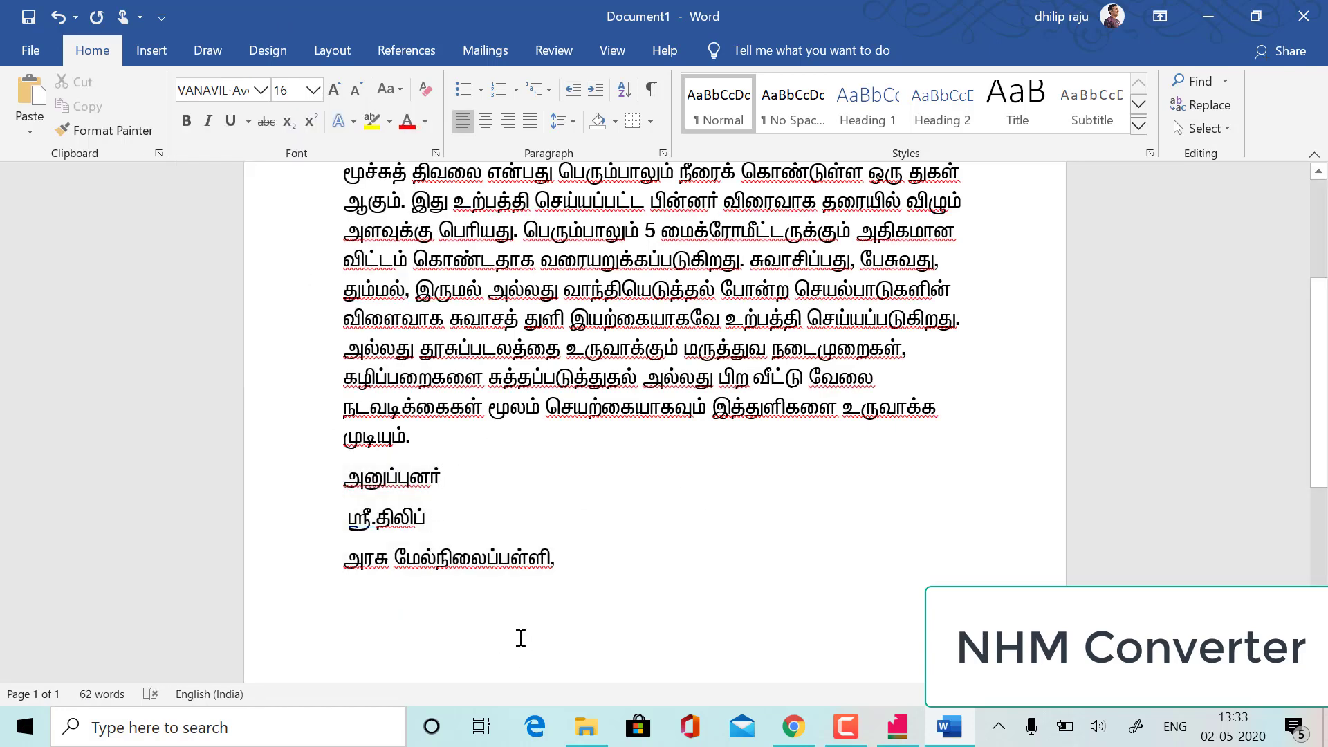